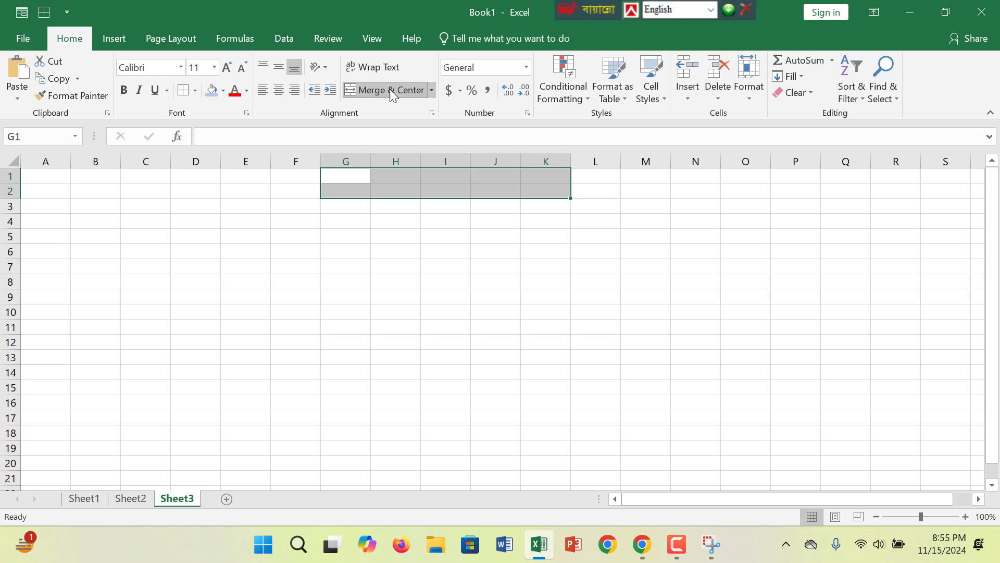
- Merge and center cells G1:K2 and enter the title "Maintain Excel On Account ledger"
{"action": "left_click", "coordinate": [390, 89]}
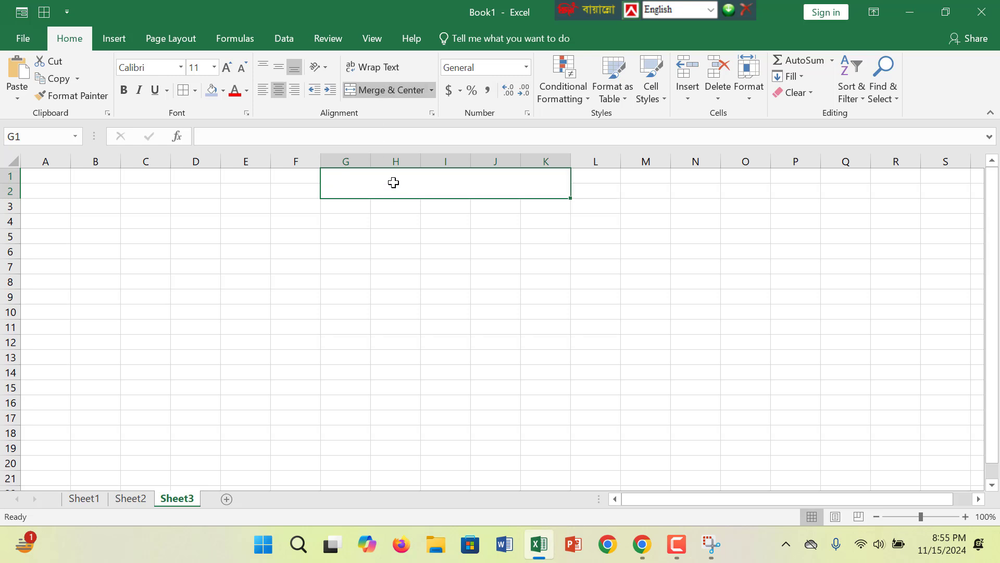
{"action": "type", "text": "€"}
{"action": "key", "text": "BackSpace"}
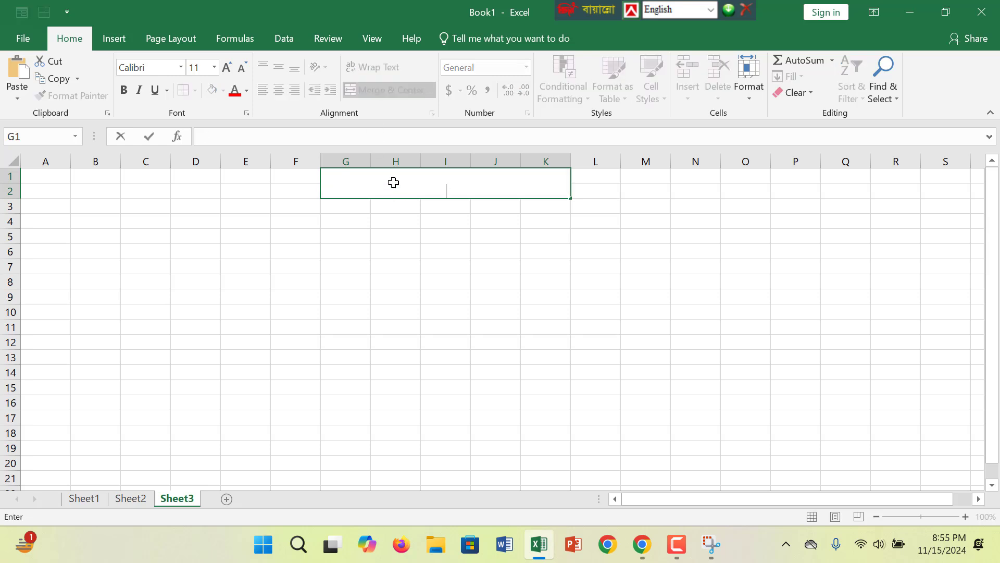
{"action": "type", "text": "Maintain E"}
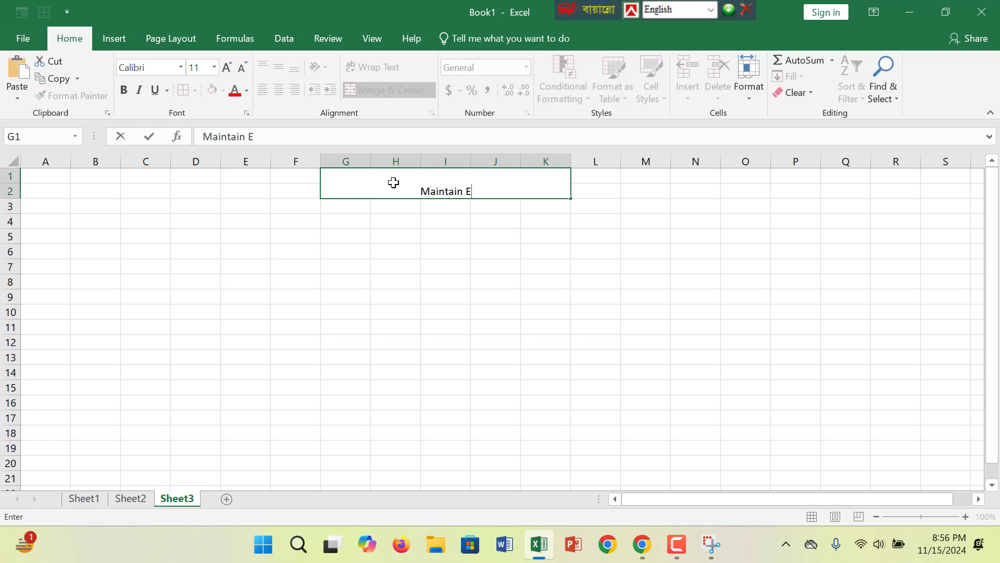
{"action": "type", "text": "xcel"}
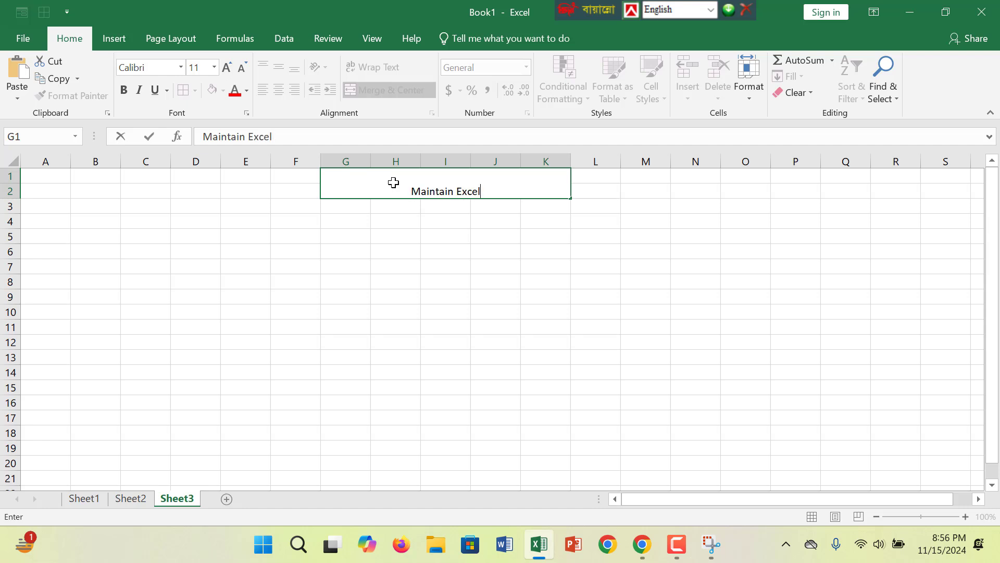
{"action": "type", "text": " On Account"}
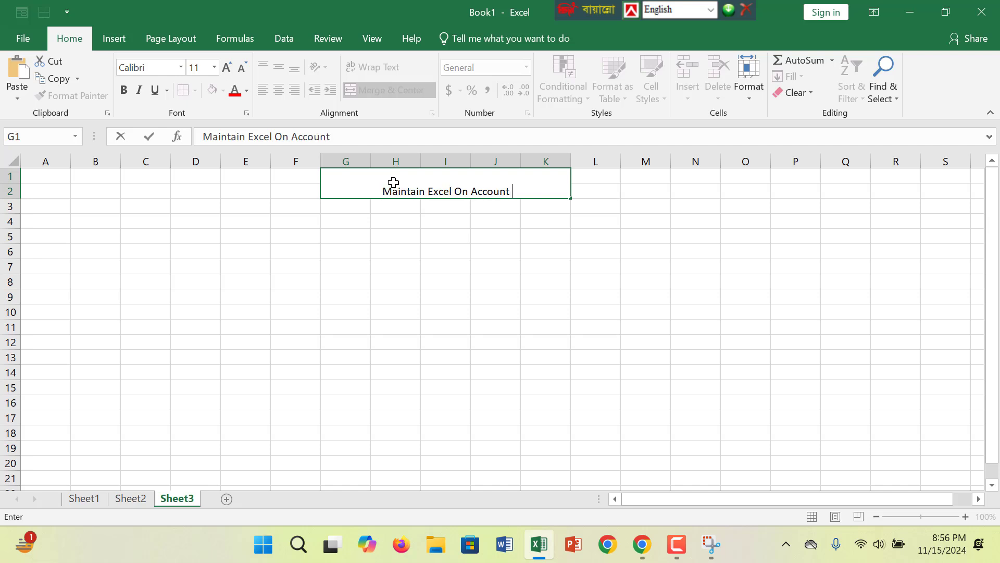
{"action": "type", "text": " ledger"}
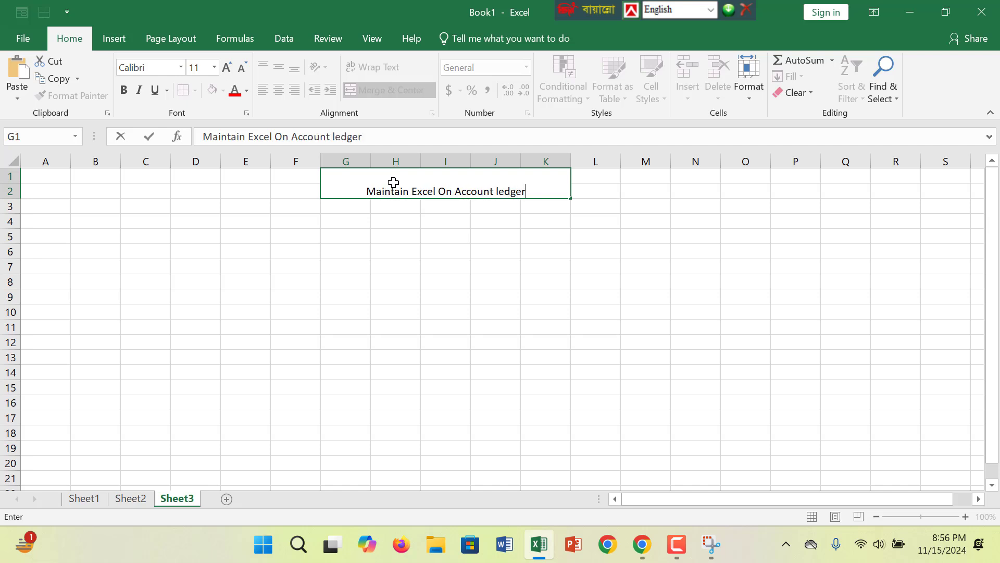
{"action": "left_click", "coordinate": [404, 237]}
- Format the merged title cell with 12-point bold text and a light gray fill
{"action": "left_click", "coordinate": [391, 173]}
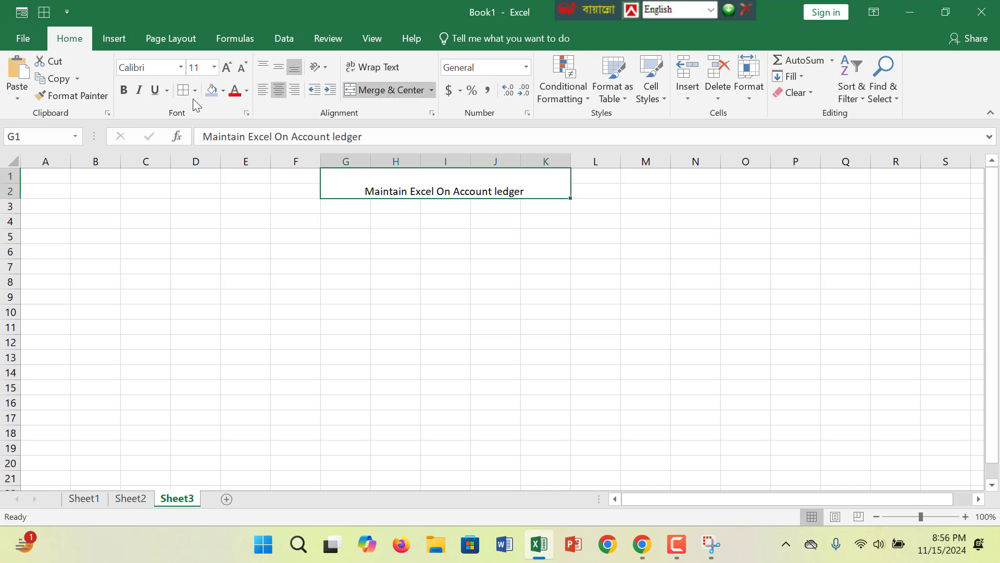
{"action": "left_click", "coordinate": [226, 68]}
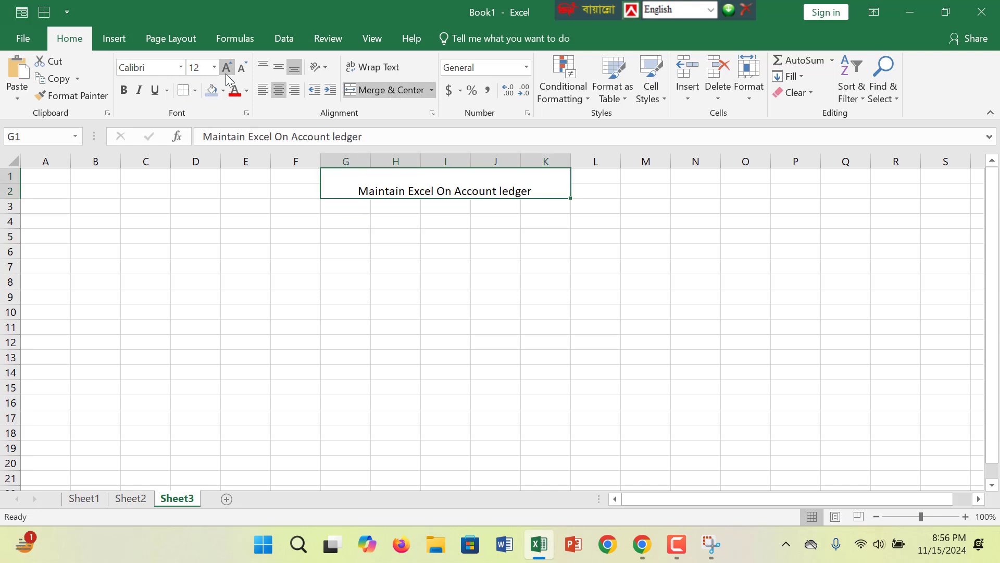
{"action": "left_click", "coordinate": [125, 95]}
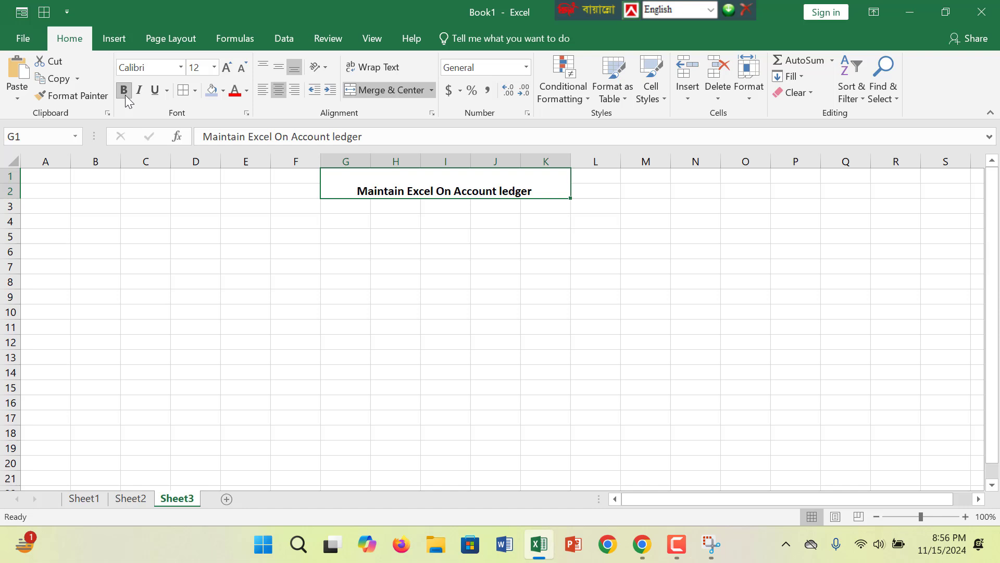
{"action": "left_click", "coordinate": [223, 90]}
{"action": "left_click", "coordinate": [237, 123]}
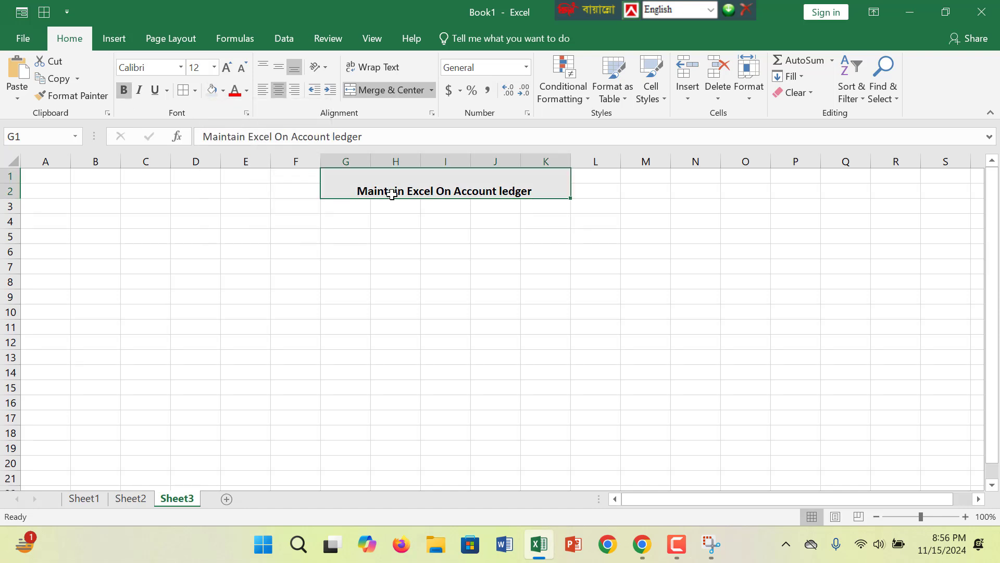
{"action": "left_click", "coordinate": [498, 263]}
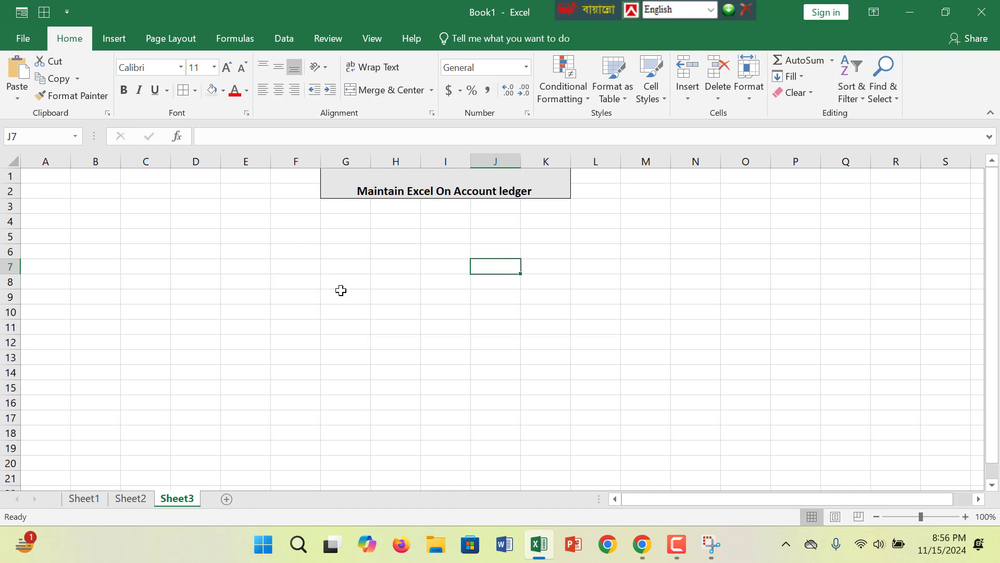
- Enter the column headers Date, Account, Debit, Credit and Balance in cells G7 to K7
{"action": "left_click", "coordinate": [344, 263]}
{"action": "type", "text": "Date"}
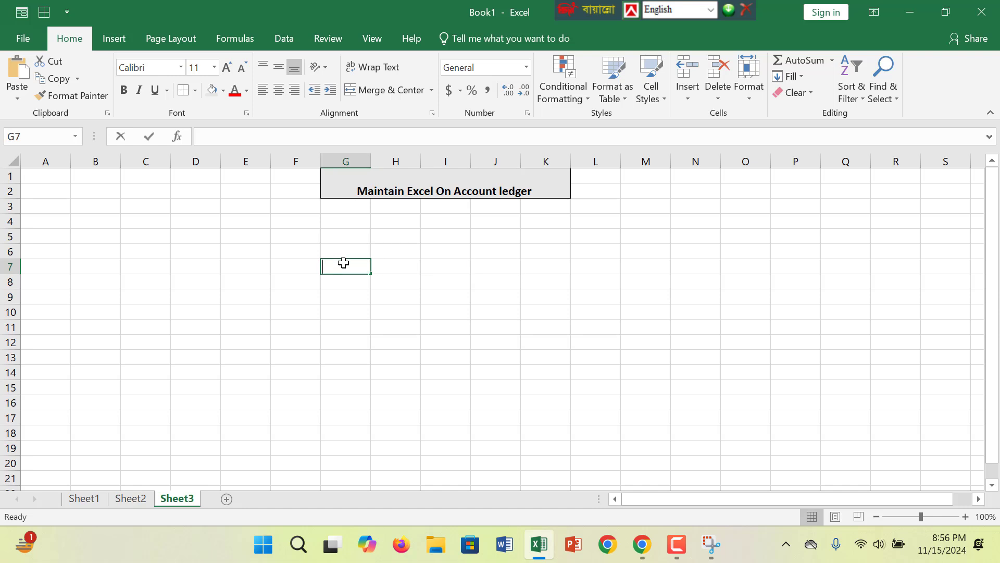
{"action": "key", "text": "Tab"}
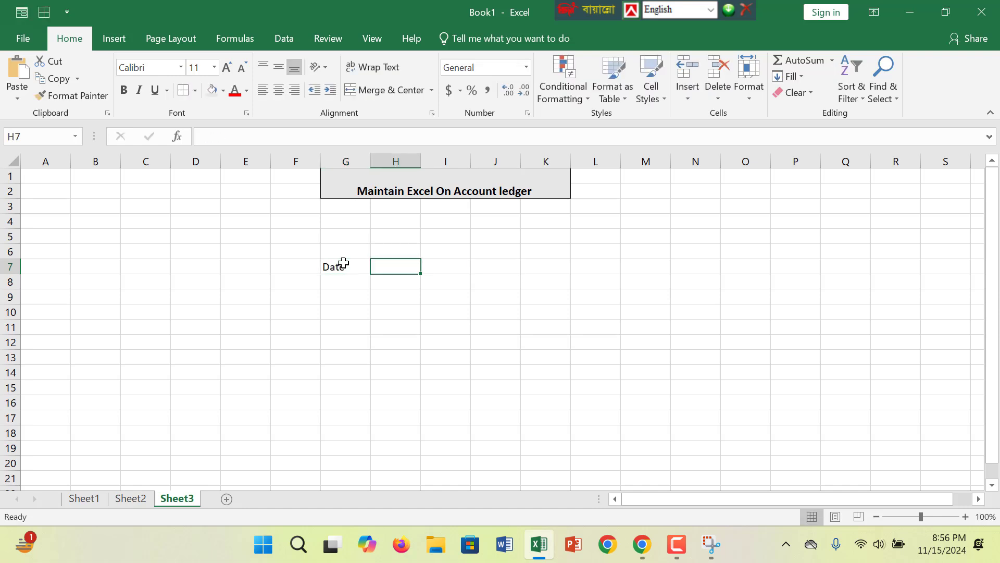
{"action": "type", "text": "Account"}
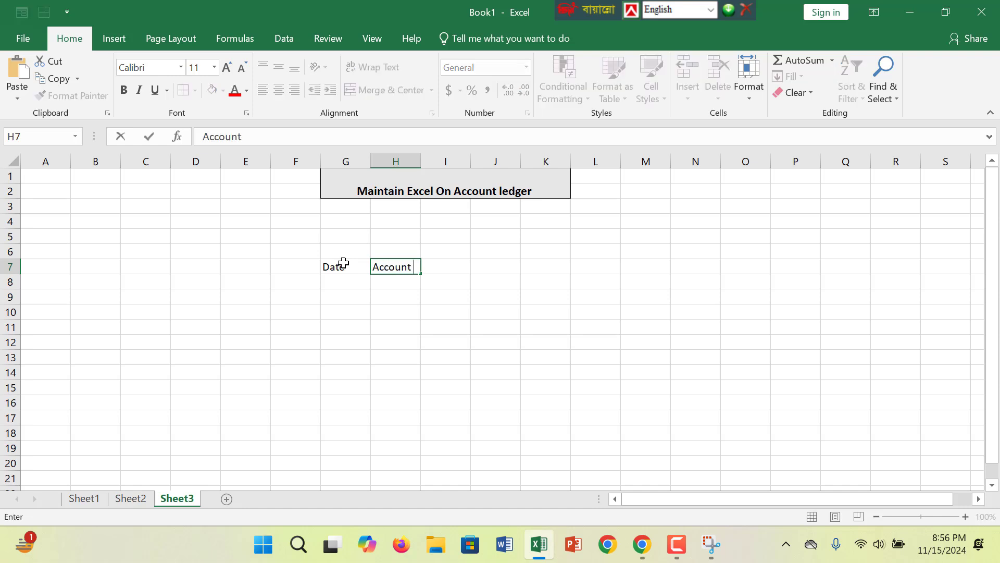
{"action": "key", "text": "Tab"}
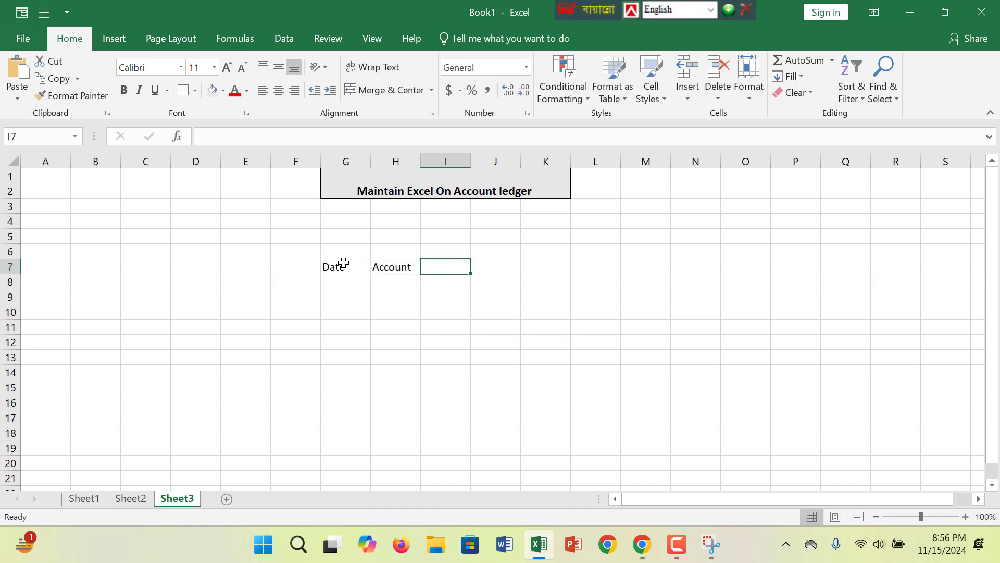
{"action": "type", "text": "Debit"}
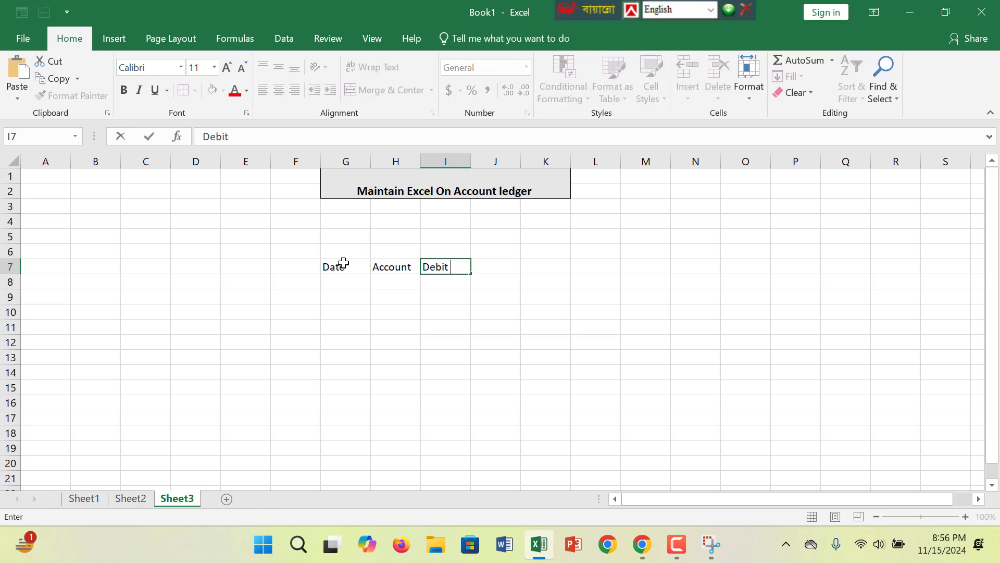
{"action": "key", "text": "Tab"}
{"action": "type", "text": "C"}
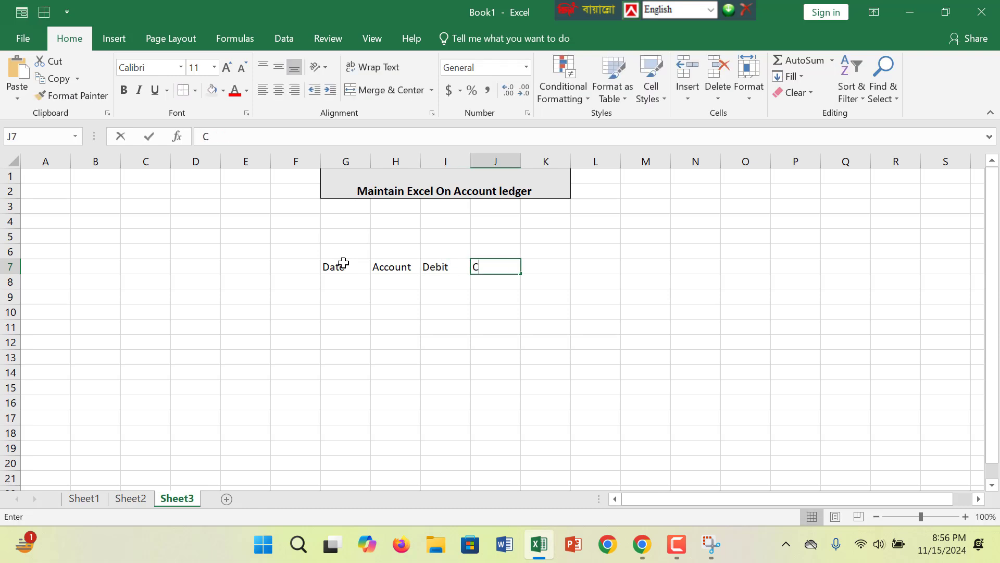
{"action": "type", "text": "redit"}
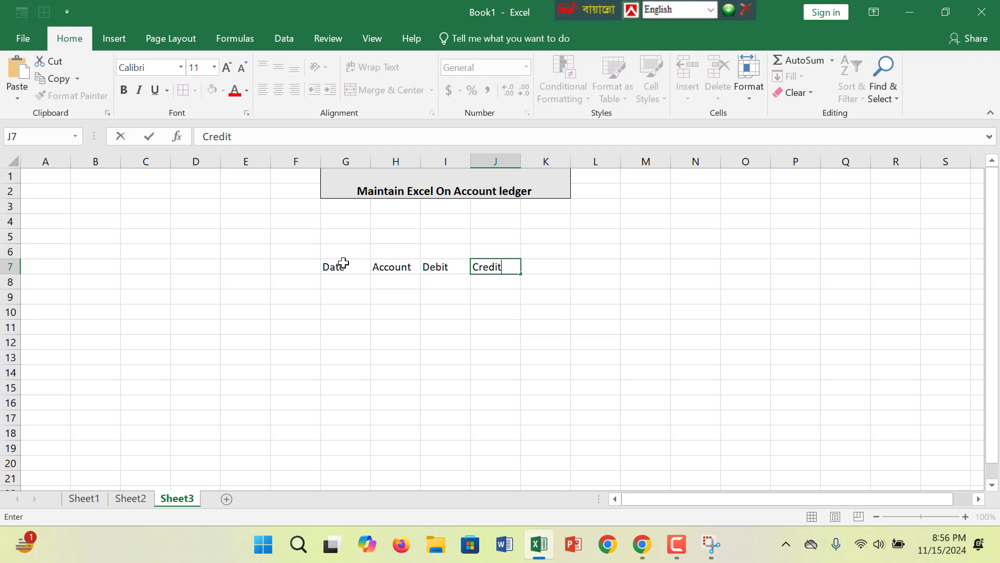
{"action": "key", "text": "Tab"}
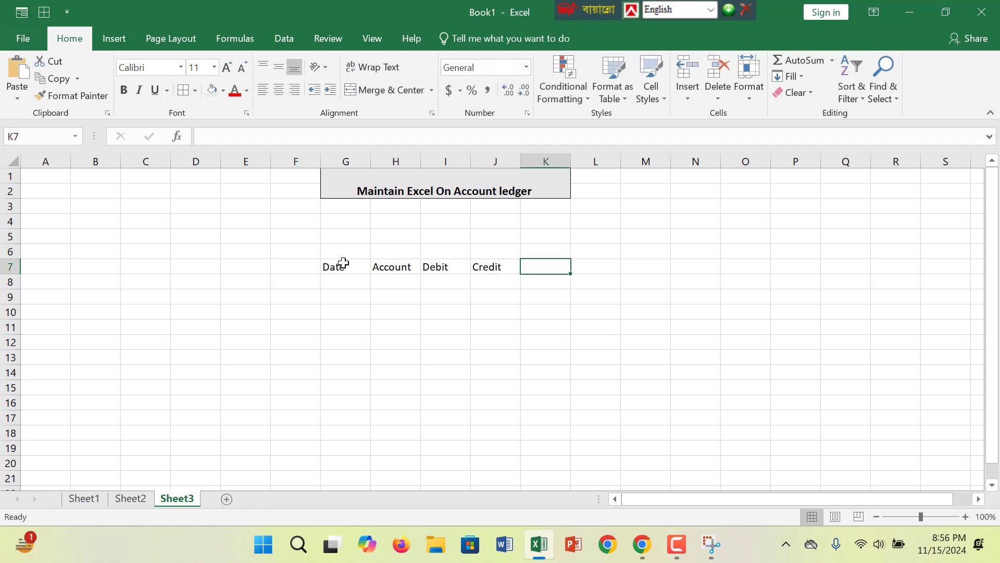
{"action": "type", "text": "Balance"}
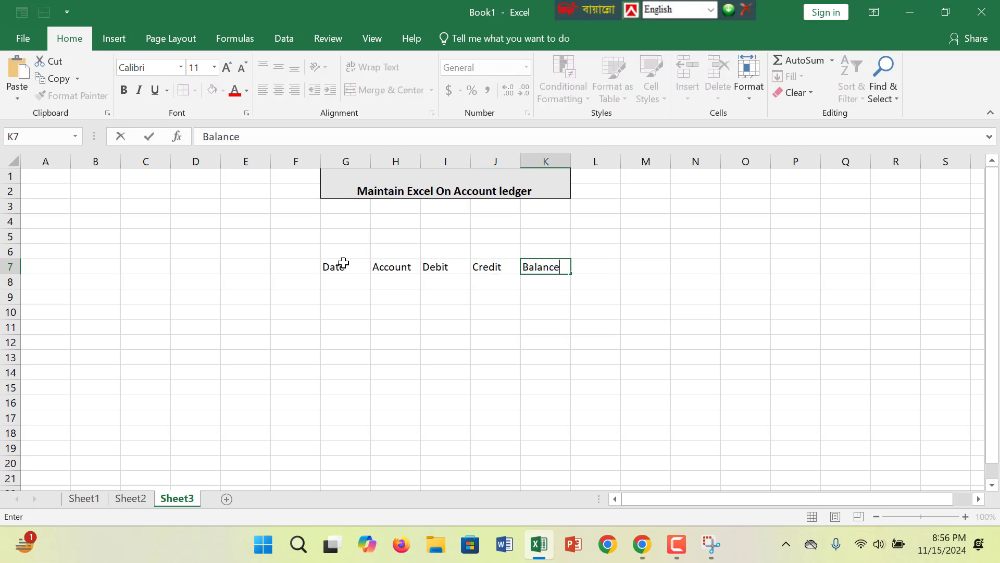
{"action": "left_click_drag", "start_coordinate": [393, 301], "coordinate": [394, 311]}
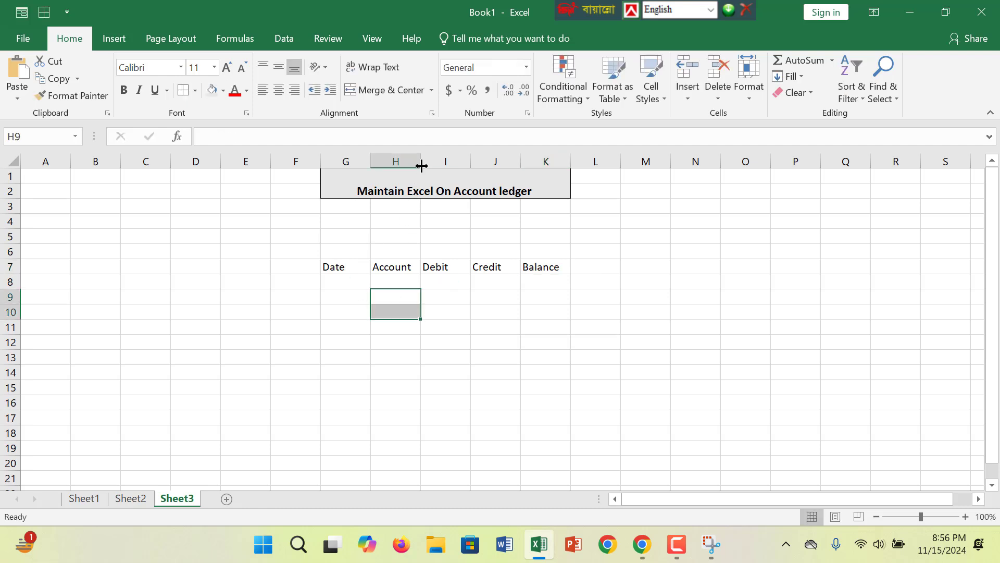
- Widen column H, which holds the Account header, to more than twice its width
{"action": "left_click_drag", "start_coordinate": [422, 166], "coordinate": [491, 163]}
{"action": "left_click", "coordinate": [424, 283]}
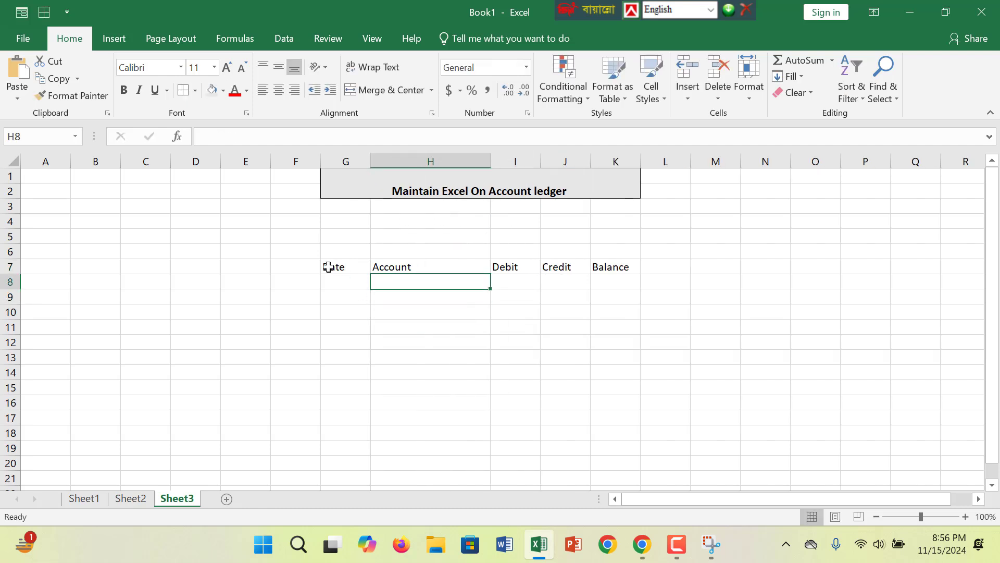
{"action": "left_click", "coordinate": [337, 267]}
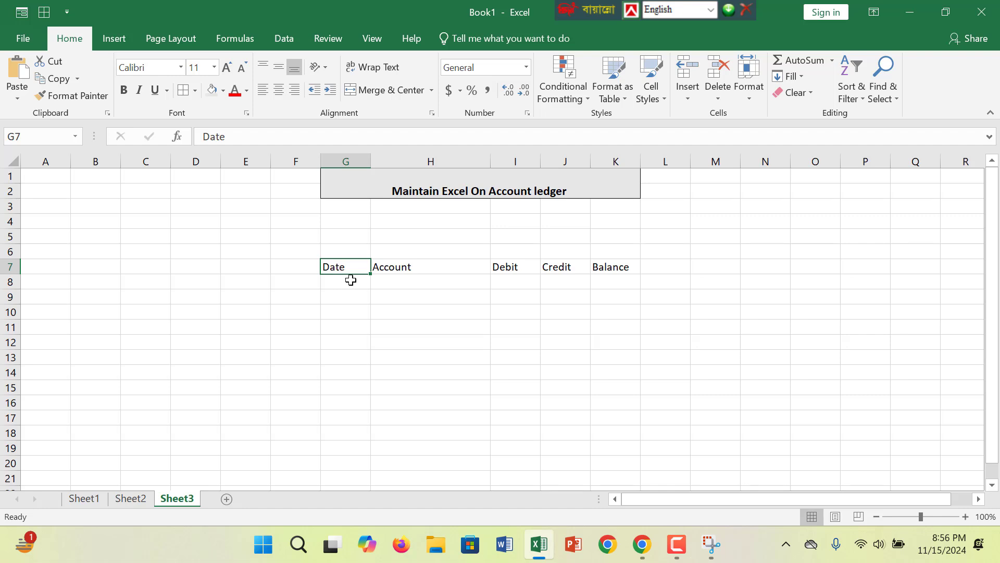
- Enter the date Jan-8 in cell G8 and fill the date series down to G14
{"action": "left_click", "coordinate": [351, 280]}
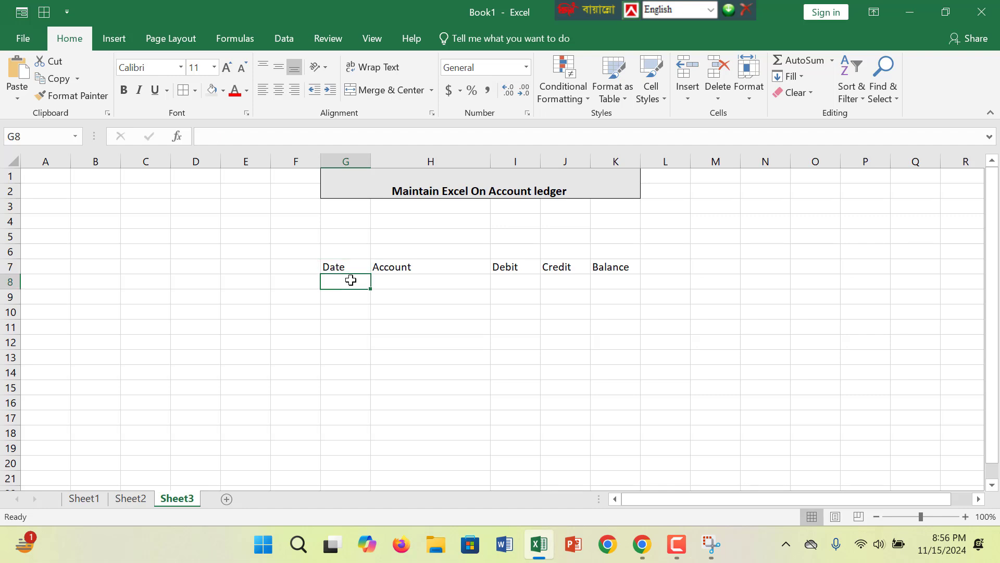
{"action": "type", "text": "Jan"}
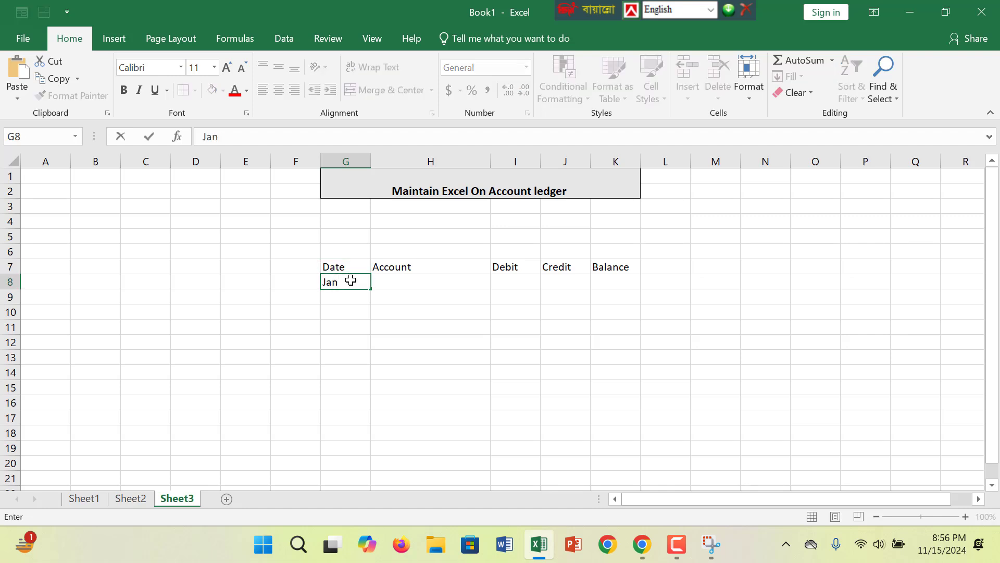
{"action": "type", "text": "-8"}
{"action": "left_click_drag", "start_coordinate": [372, 290], "coordinate": [365, 382]}
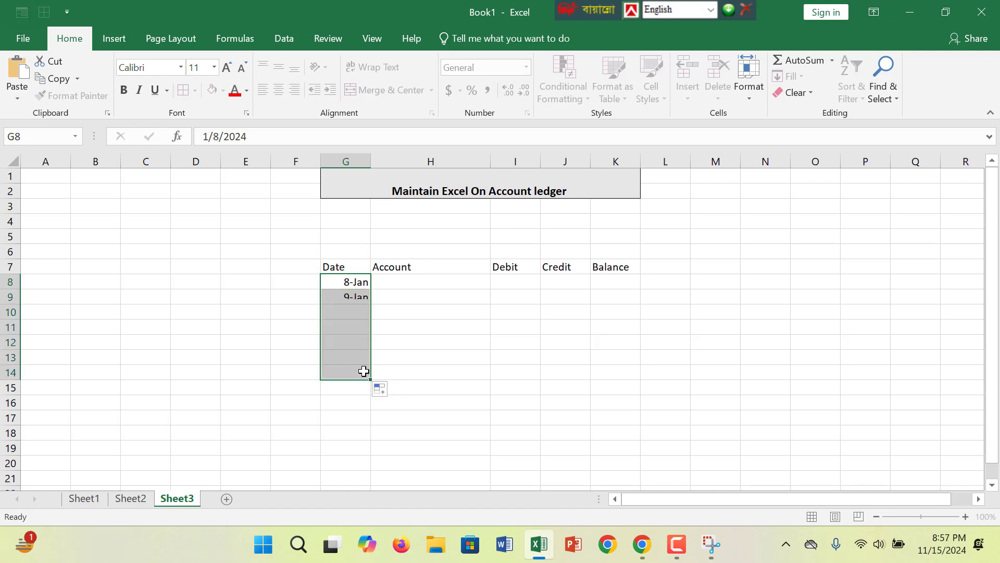
- Apply borders around all cells of the header row G7:K7
{"action": "left_click", "coordinate": [357, 267]}
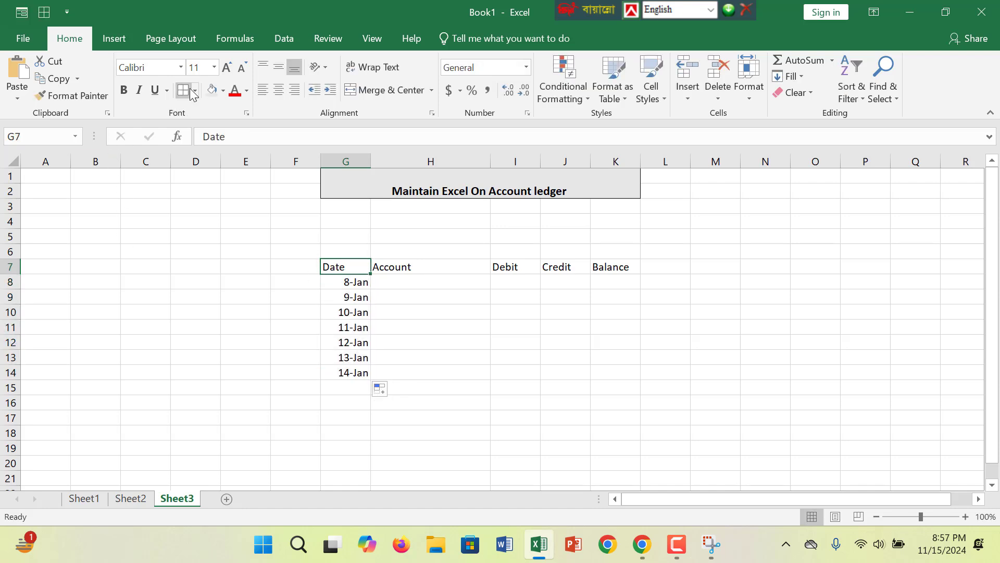
{"action": "left_click_drag", "start_coordinate": [368, 276], "coordinate": [630, 264]}
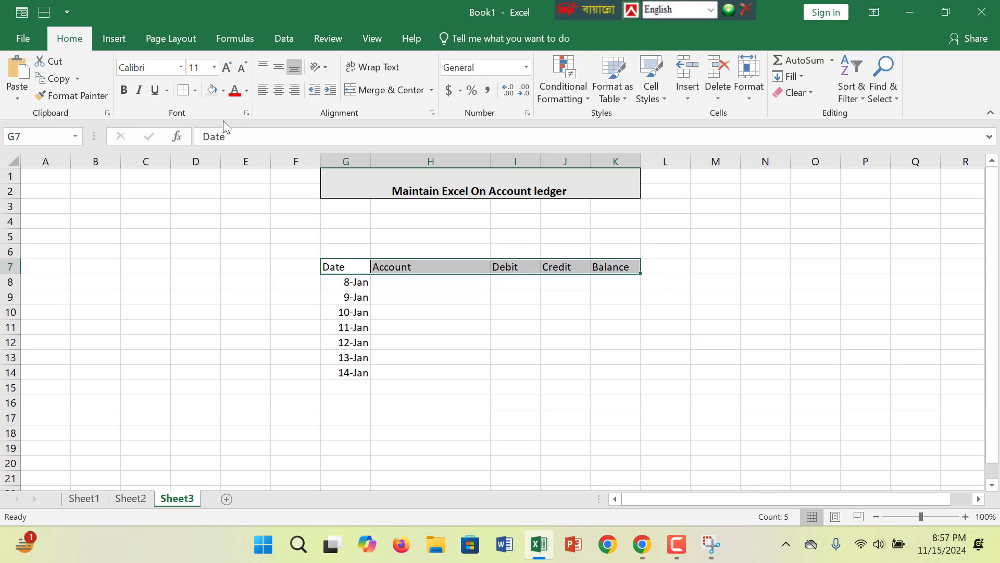
{"action": "left_click", "coordinate": [397, 267]}
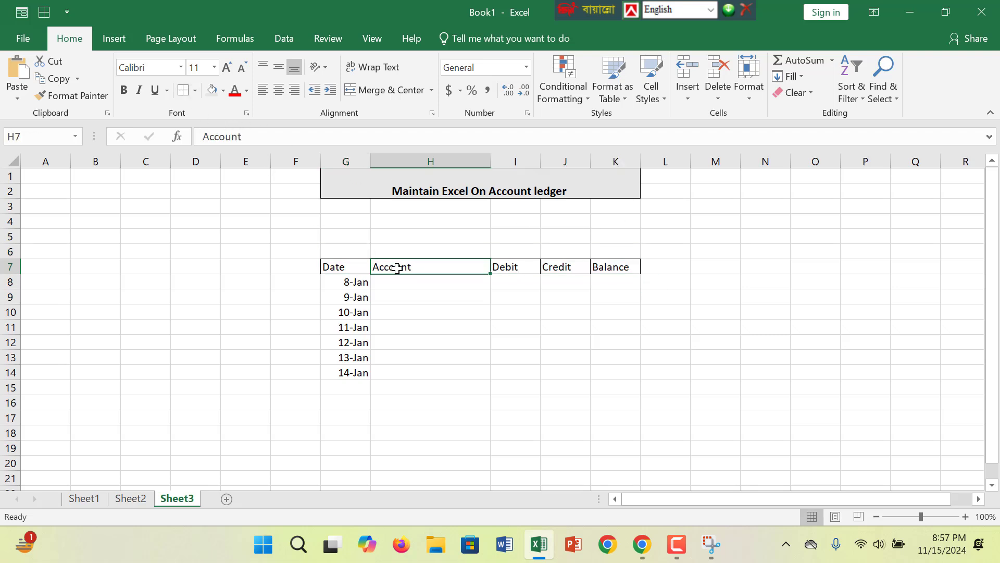
- Fill the Account and Date header cells with the lightest blue-gray theme color
{"action": "left_click", "coordinate": [223, 94]}
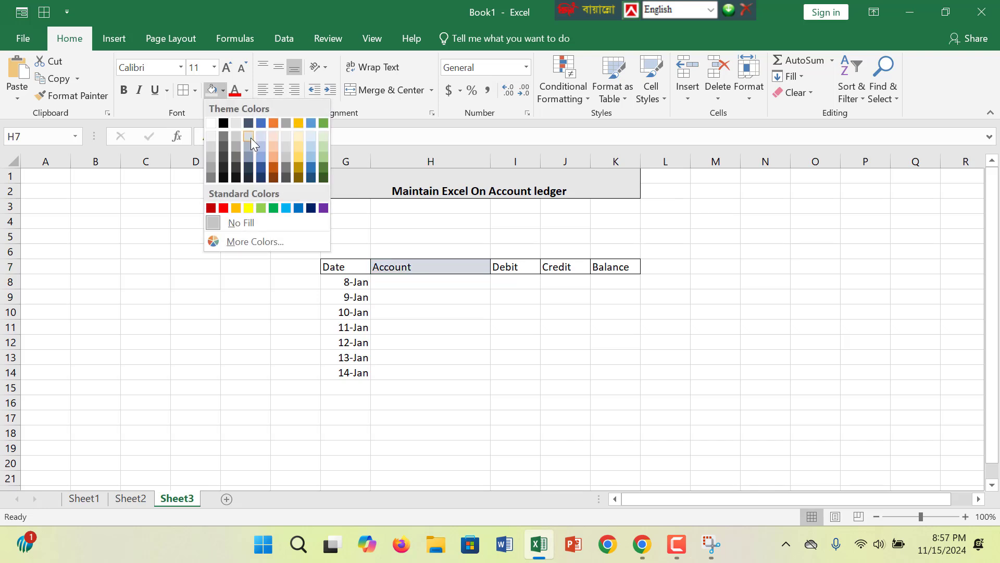
{"action": "left_click", "coordinate": [250, 139]}
{"action": "left_click", "coordinate": [324, 266]}
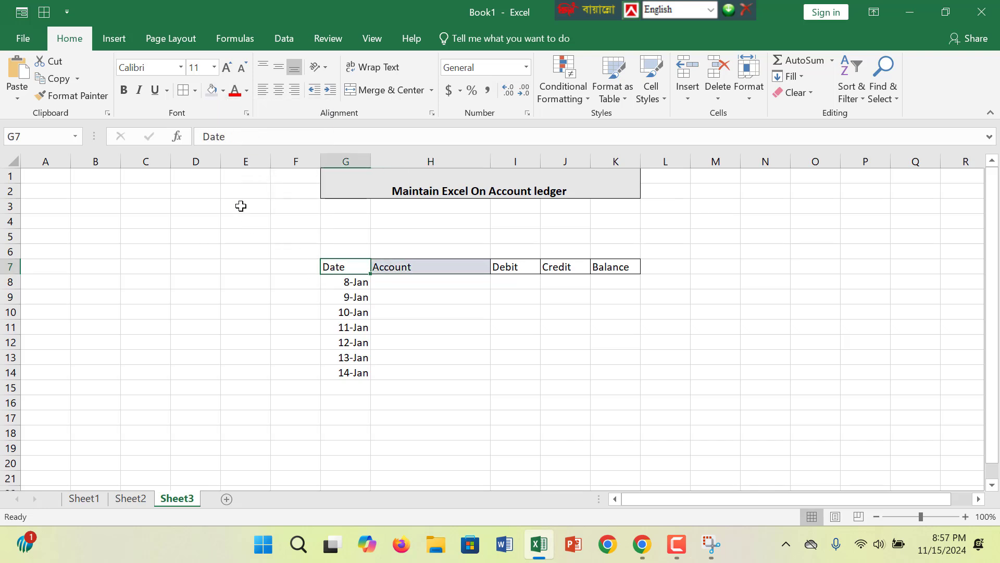
{"action": "left_click", "coordinate": [224, 93]}
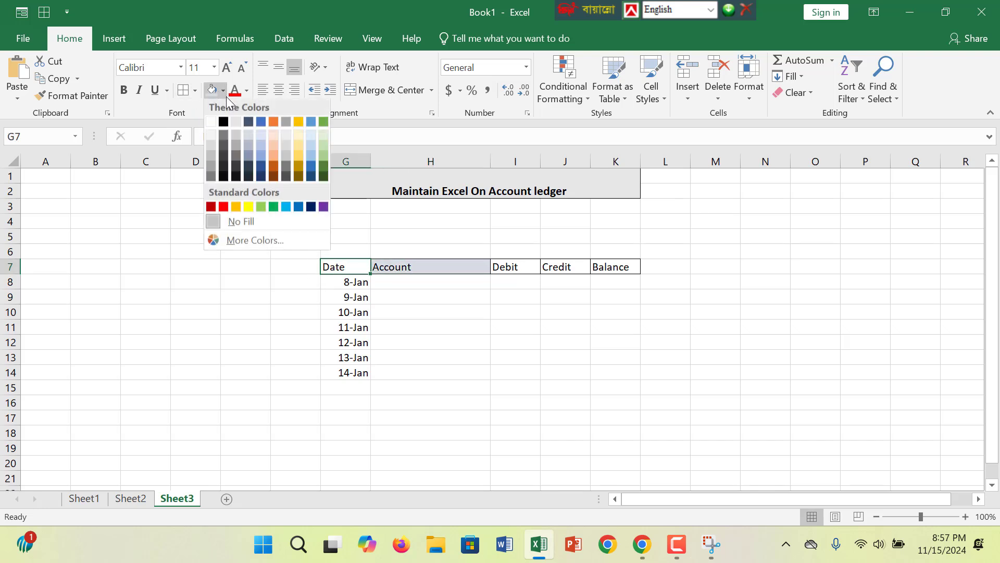
{"action": "left_click", "coordinate": [248, 133]}
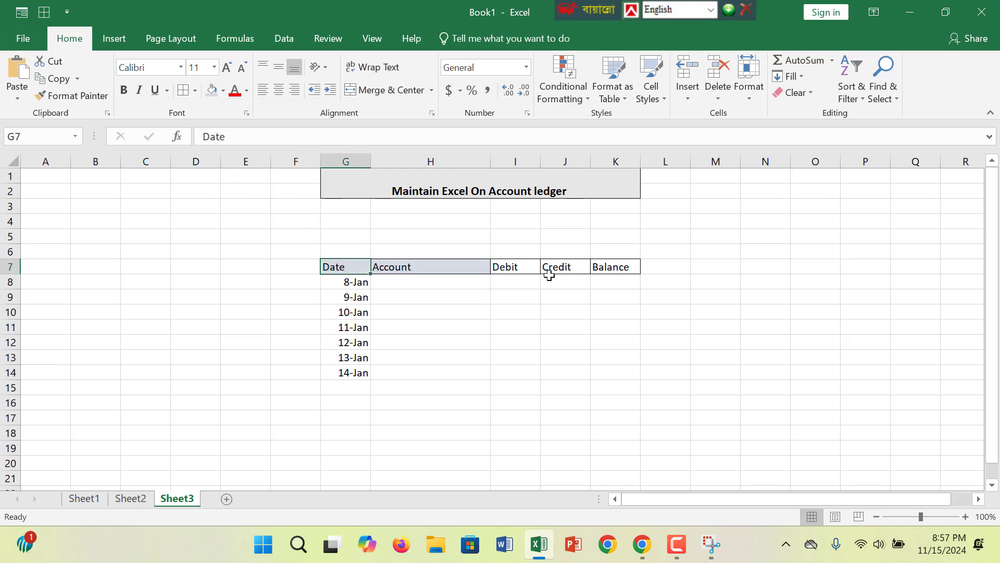
- Fill the Debit header cell with the lightest blue theme color and the Credit header cell with a medium-light green
{"action": "left_click", "coordinate": [527, 266]}
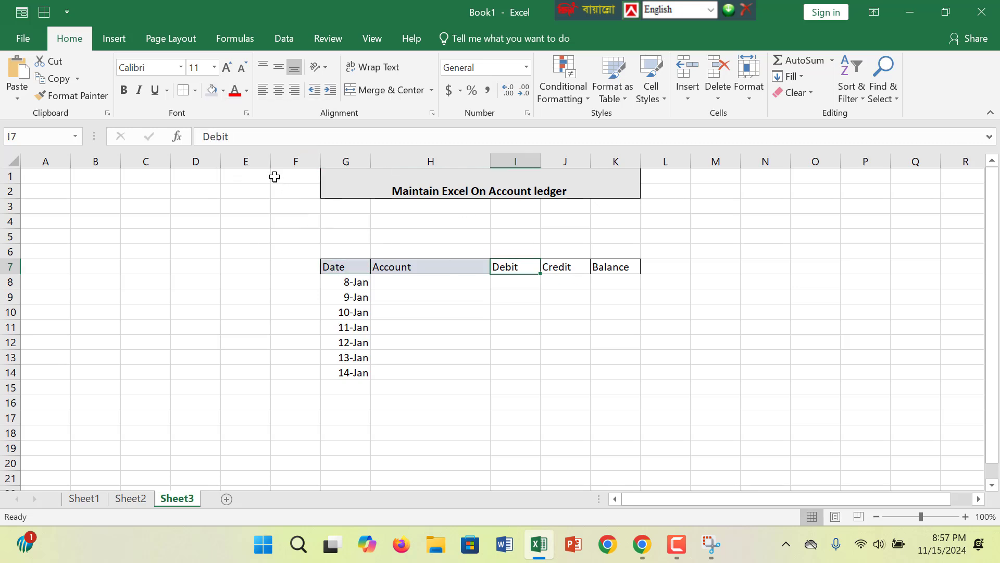
{"action": "left_click", "coordinate": [223, 93]}
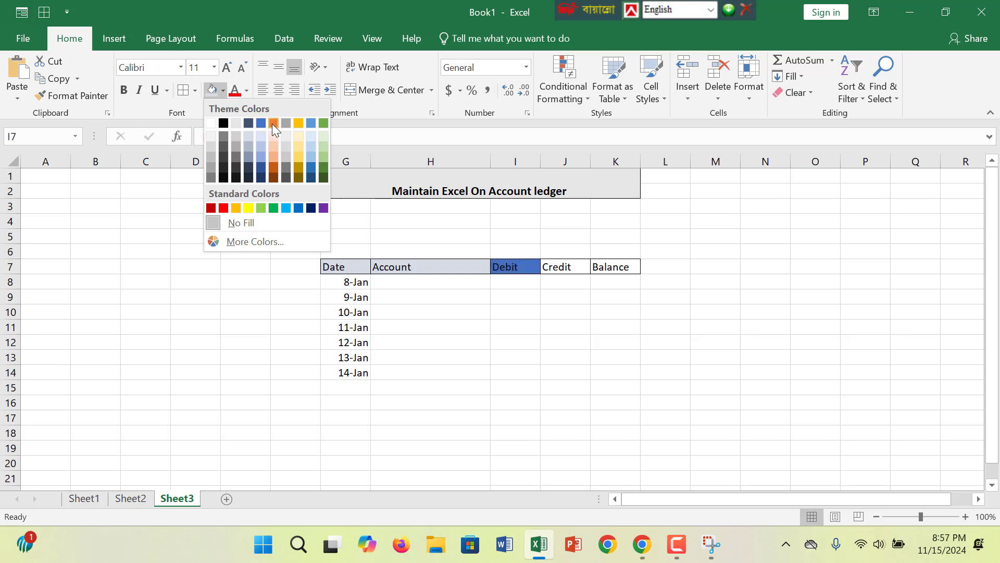
{"action": "left_click", "coordinate": [299, 139]}
{"action": "left_click", "coordinate": [569, 266]}
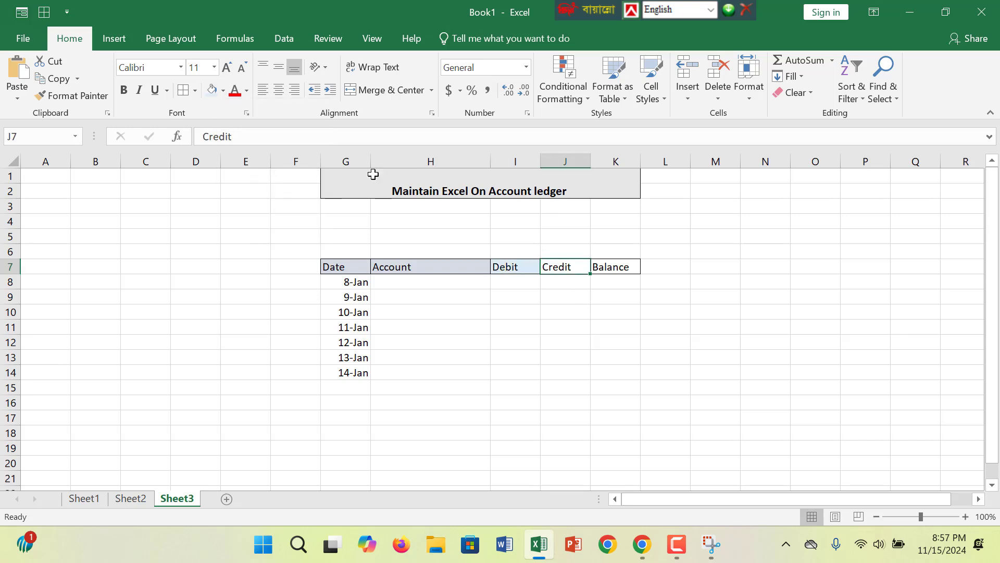
{"action": "left_click", "coordinate": [223, 93]}
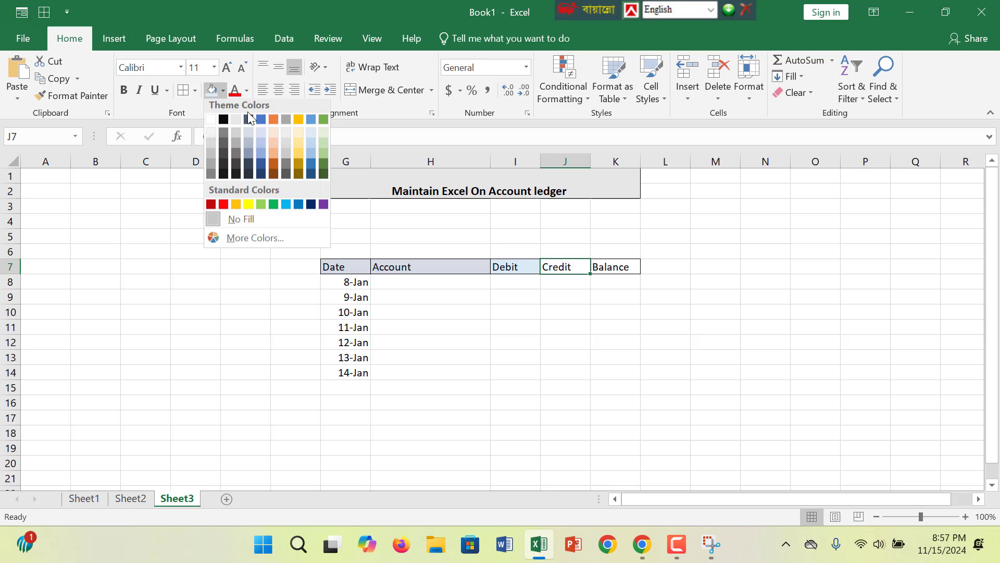
{"action": "left_click", "coordinate": [321, 158]}
- Fill the Balance header cell K7 with a light orange theme color
{"action": "left_click", "coordinate": [622, 265]}
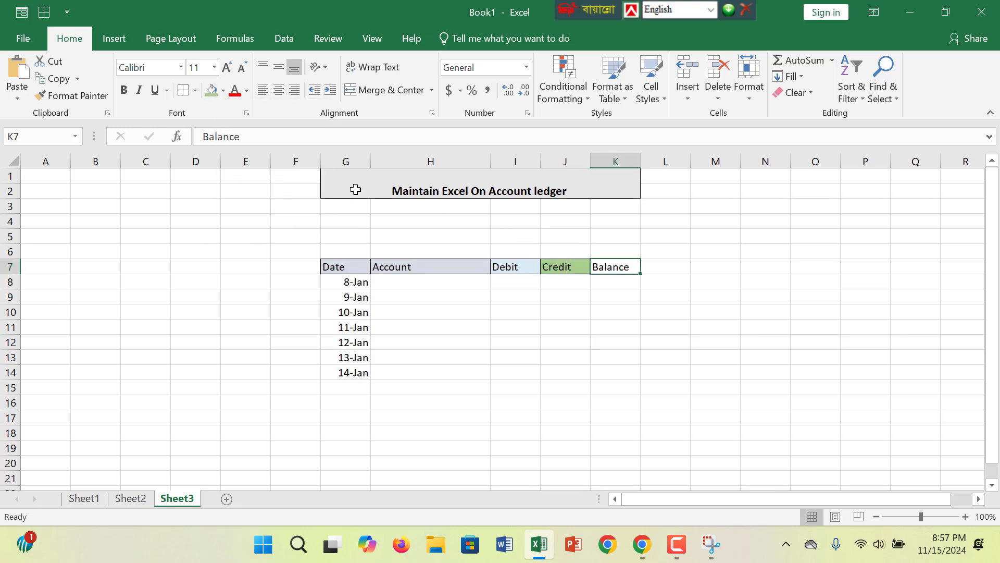
{"action": "left_click", "coordinate": [222, 93]}
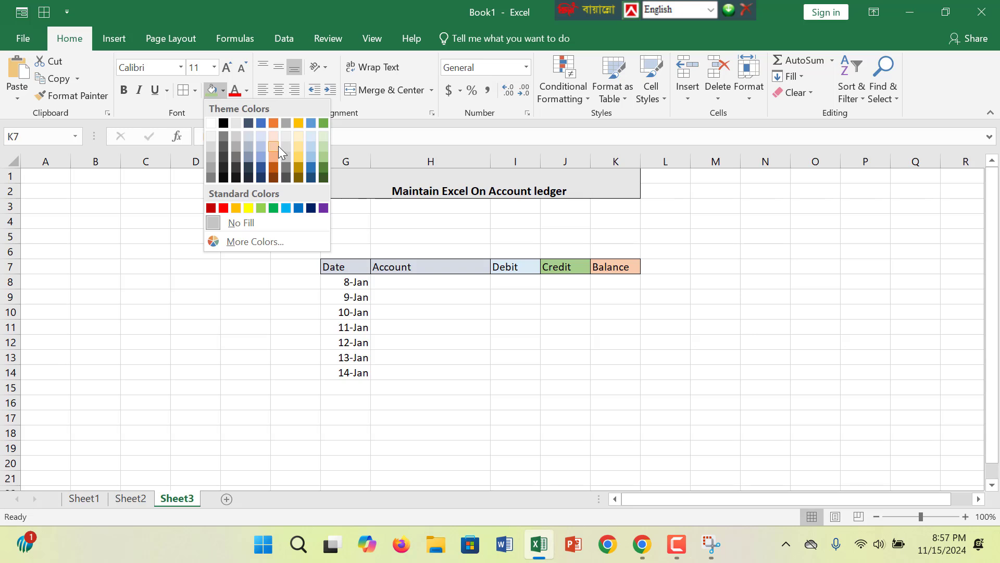
{"action": "left_click", "coordinate": [278, 146]}
- Apply borders around all cells of the ledger body G8:K14
{"action": "left_click", "coordinate": [408, 280]}
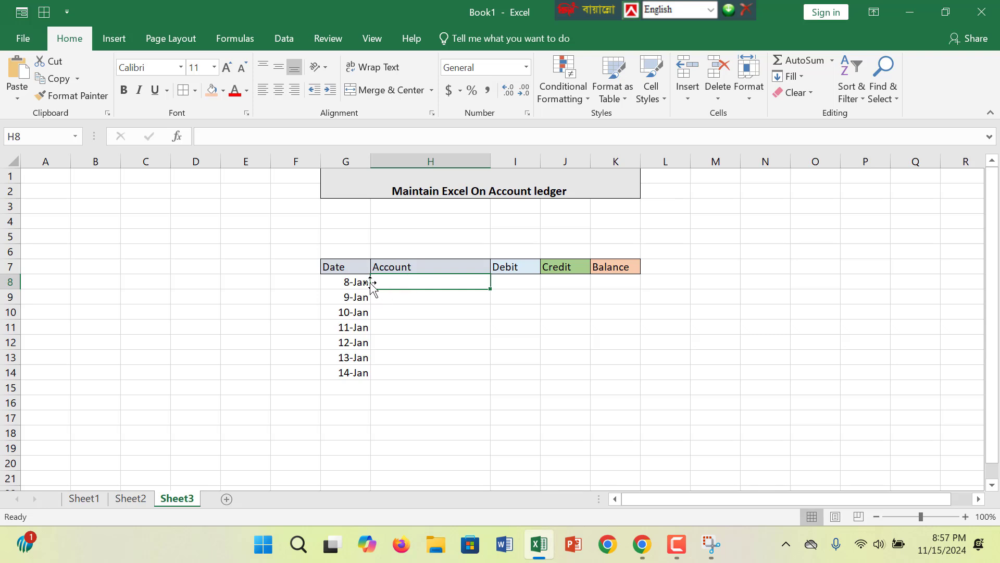
{"action": "left_click_drag", "start_coordinate": [351, 281], "coordinate": [604, 371]}
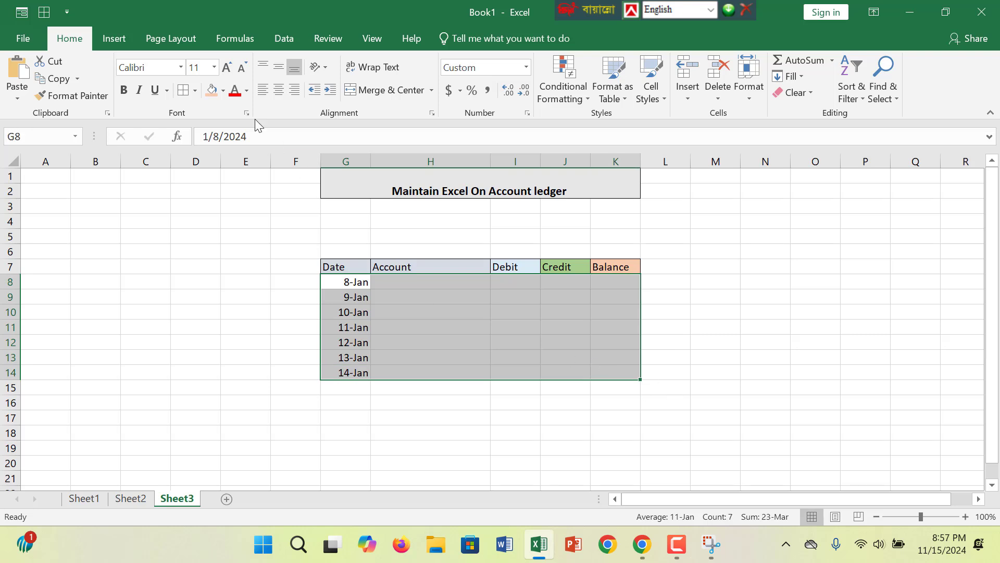
{"action": "left_click", "coordinate": [392, 285]}
{"action": "left_click_drag", "start_coordinate": [356, 282], "coordinate": [594, 371]}
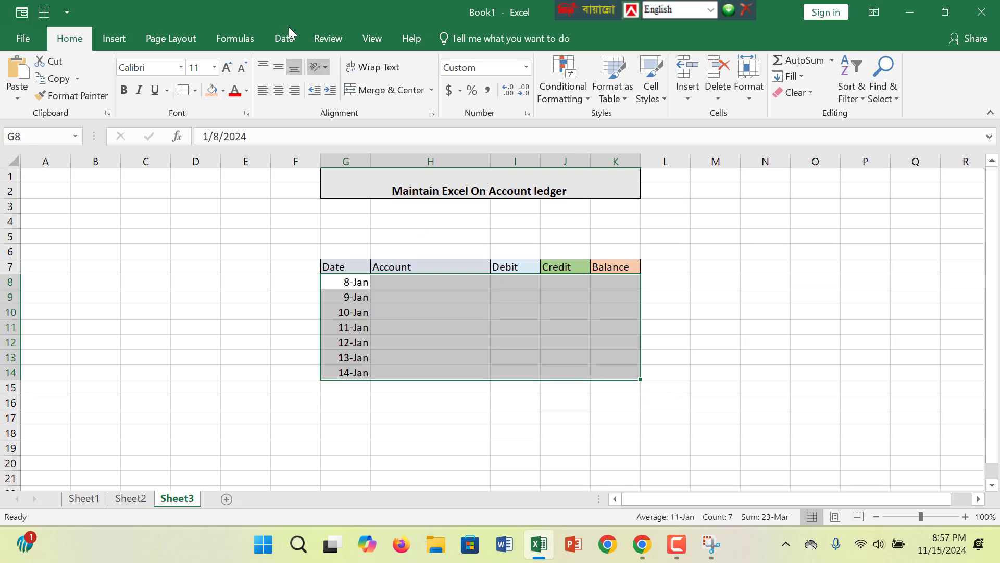
{"action": "left_click", "coordinate": [183, 90]}
- Enter Salary as the 8-Jan account in H8 with a debit of 5000 in I8
{"action": "left_click", "coordinate": [440, 282]}
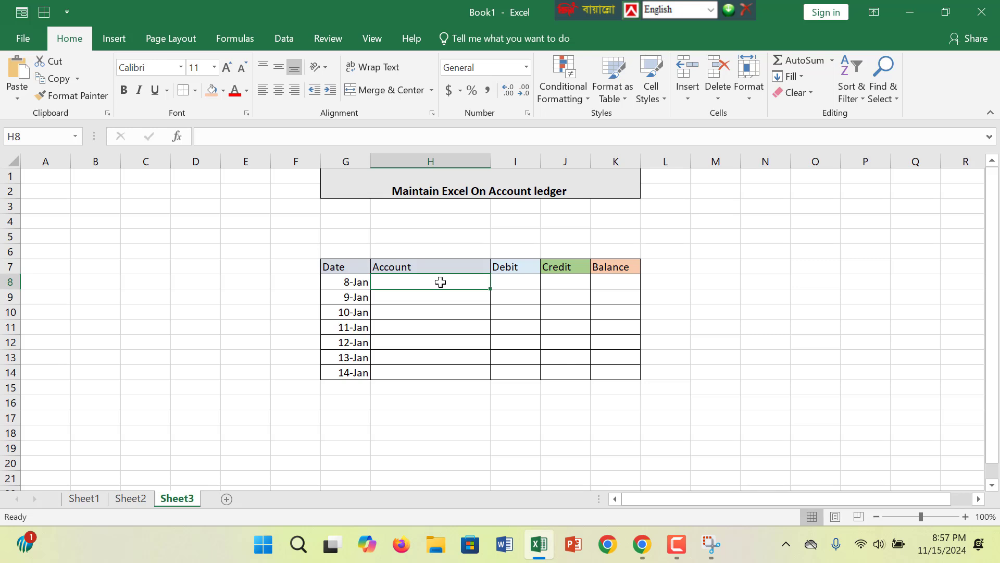
{"action": "type", "text": "Salary"}
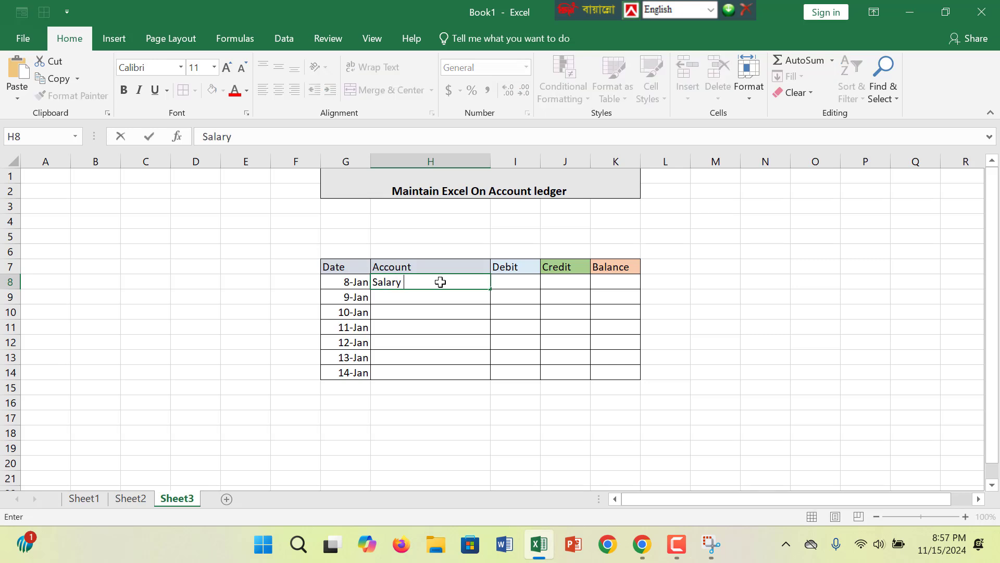
{"action": "key", "text": "Tab"}
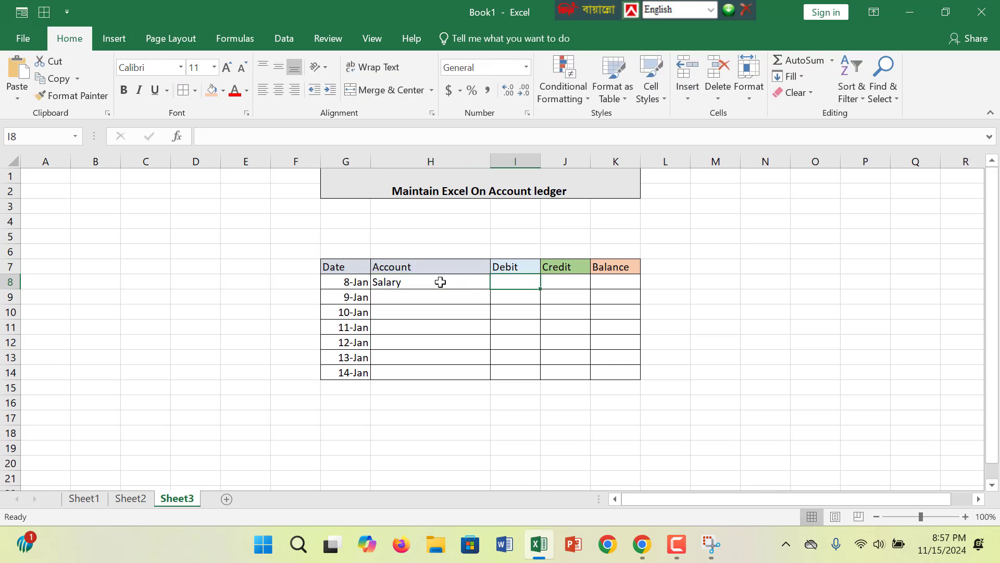
{"action": "type", "text": "50000"}
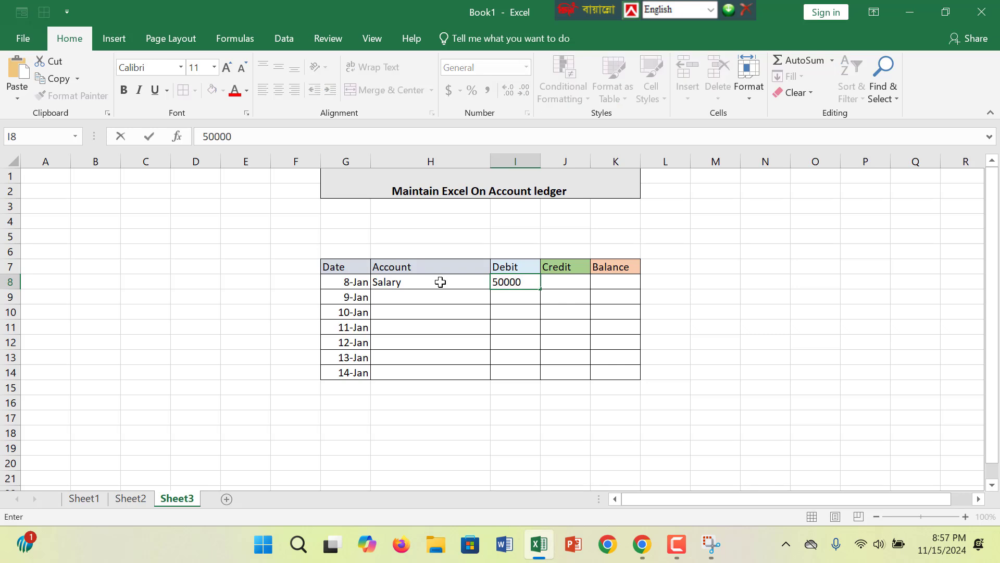
{"action": "key", "text": "BackSpace"}
- Enter the accounts Buy Groceris for 9-Jan in H9 and Phone Bill for 10-Jan in H10
{"action": "left_click", "coordinate": [428, 297]}
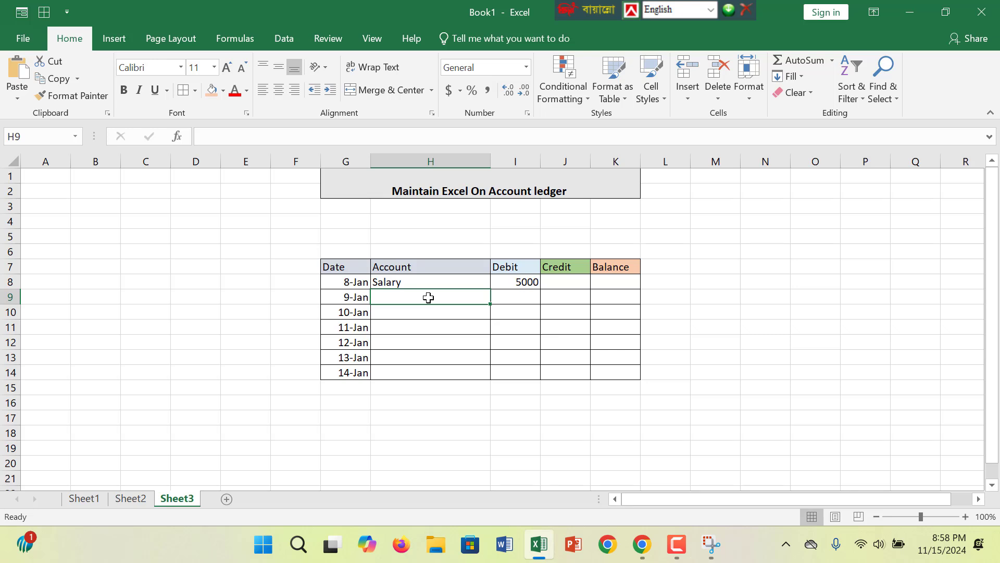
{"action": "type", "text": "Buy"}
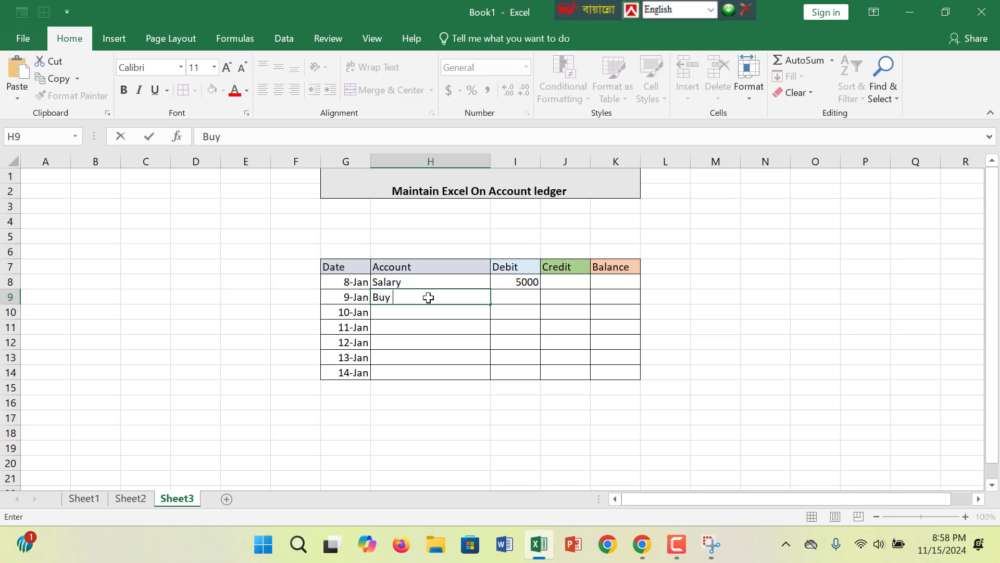
{"action": "type", "text": " Groceris"}
{"action": "key", "text": "Return"}
{"action": "type", "text": "Phone Bil"}
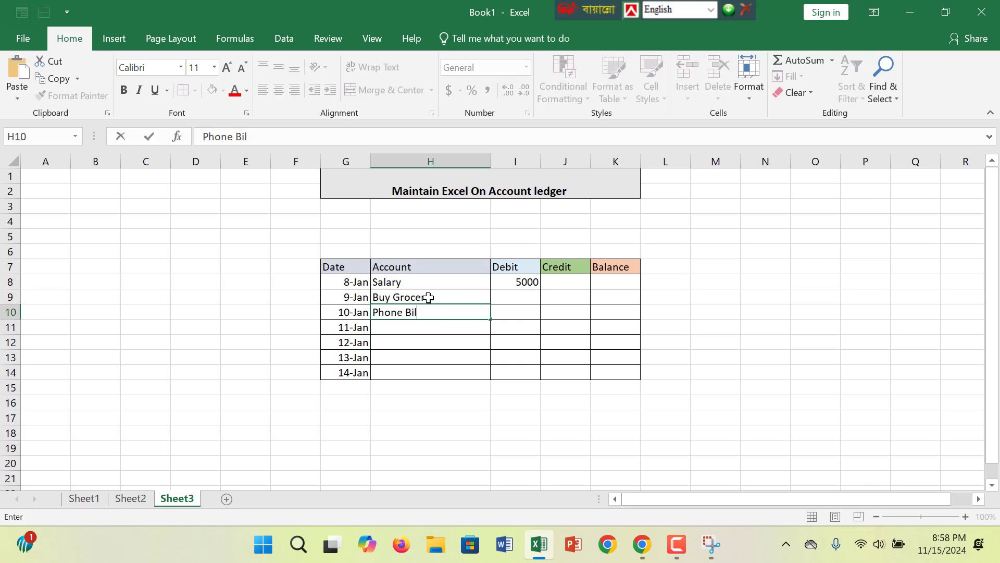
{"action": "type", "text": "l"}
{"action": "key", "text": "Return"}
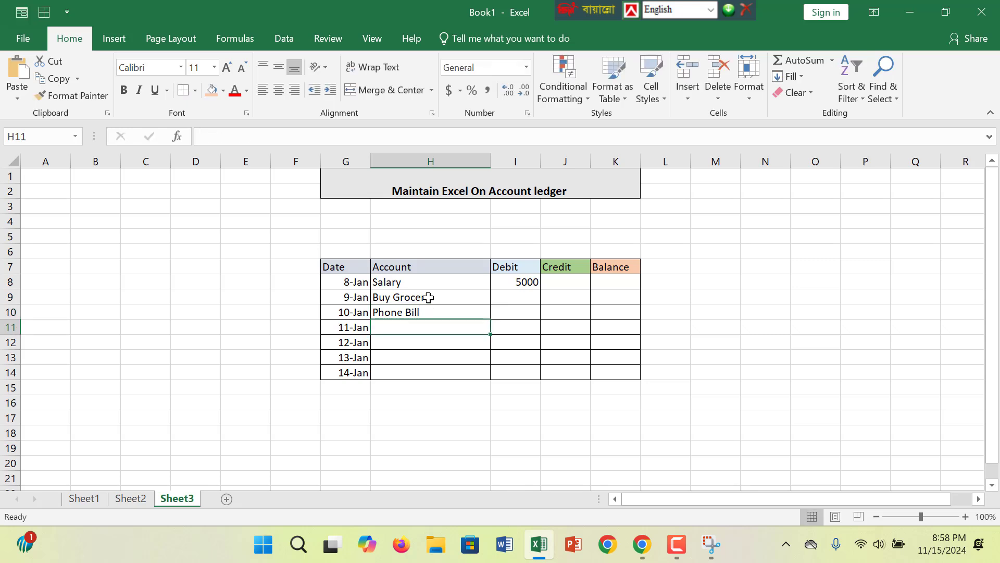
- Enter the accounts Rental for 11-Jan in H11 and Utilities for 12-Jan in H12
{"action": "type", "text": "Rental"}
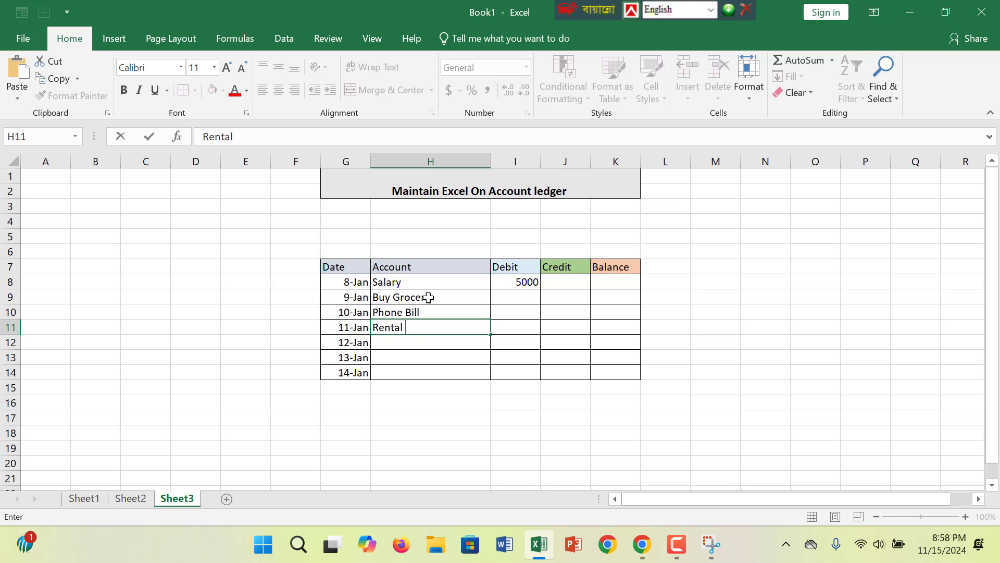
{"action": "key", "text": "Return"}
{"action": "type", "text": "U"}
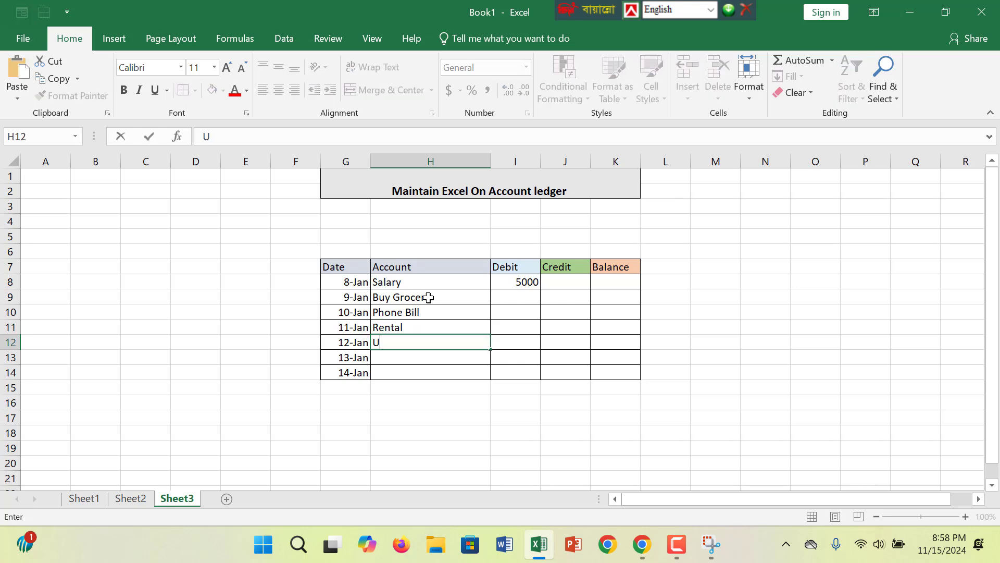
{"action": "type", "text": "tilities"}
- Enter the accounts Sold Cardboard for 13-Jan in H13 and Sold old newspaper for 14-Jan in H14
{"action": "left_click", "coordinate": [453, 360]}
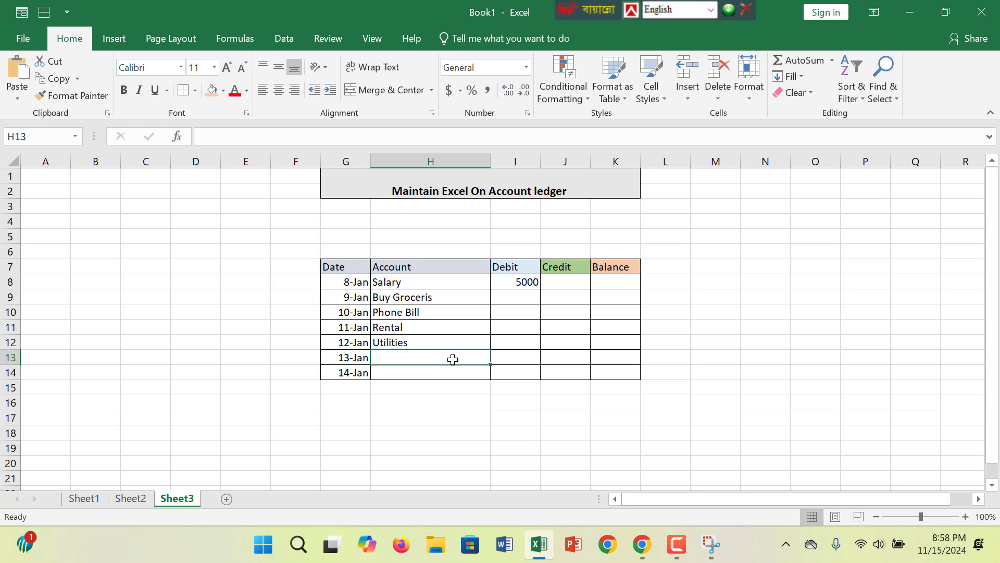
{"action": "type", "text": "Sol"}
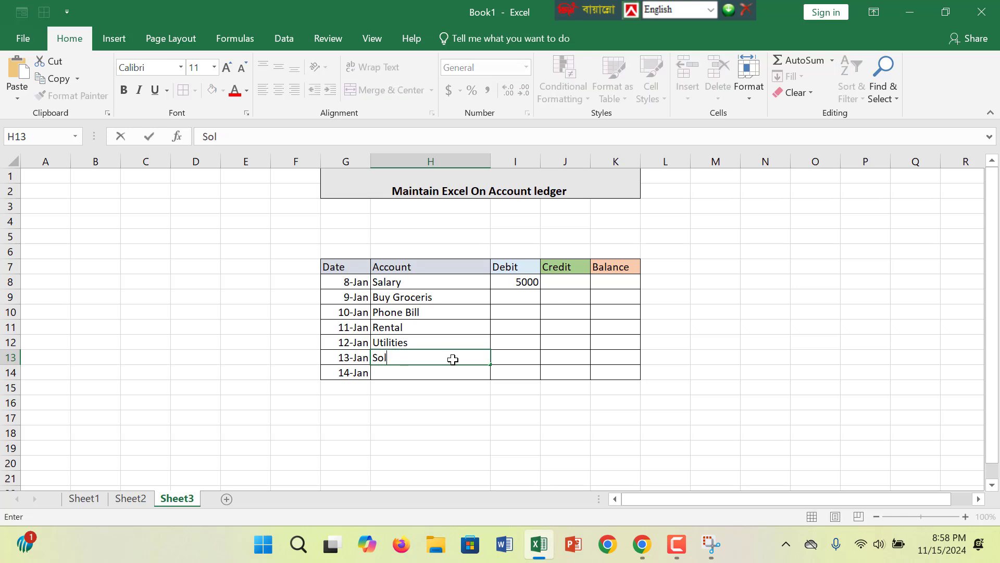
{"action": "type", "text": "d Cardboard"}
{"action": "key", "text": "Return"}
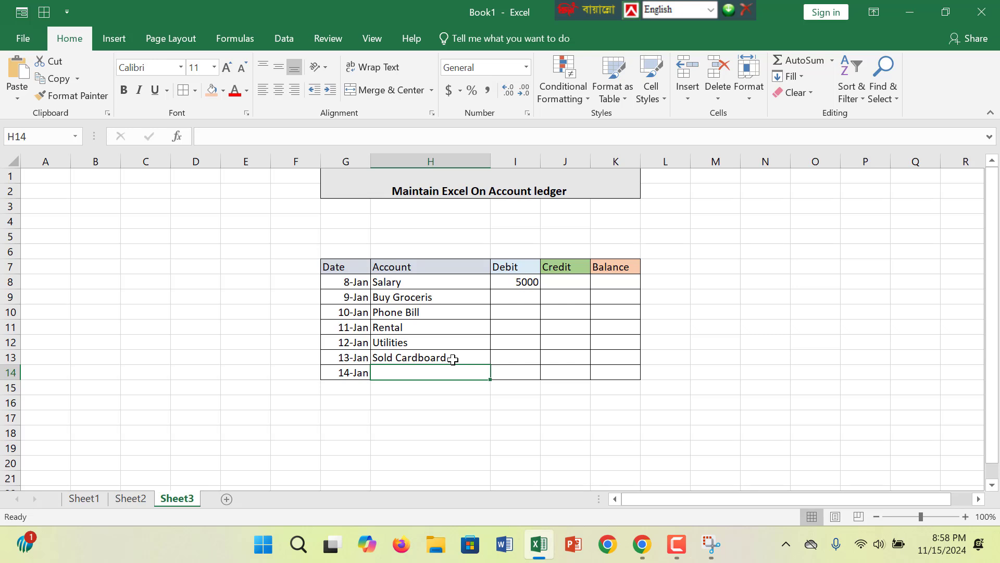
{"action": "type", "text": "Sold "}
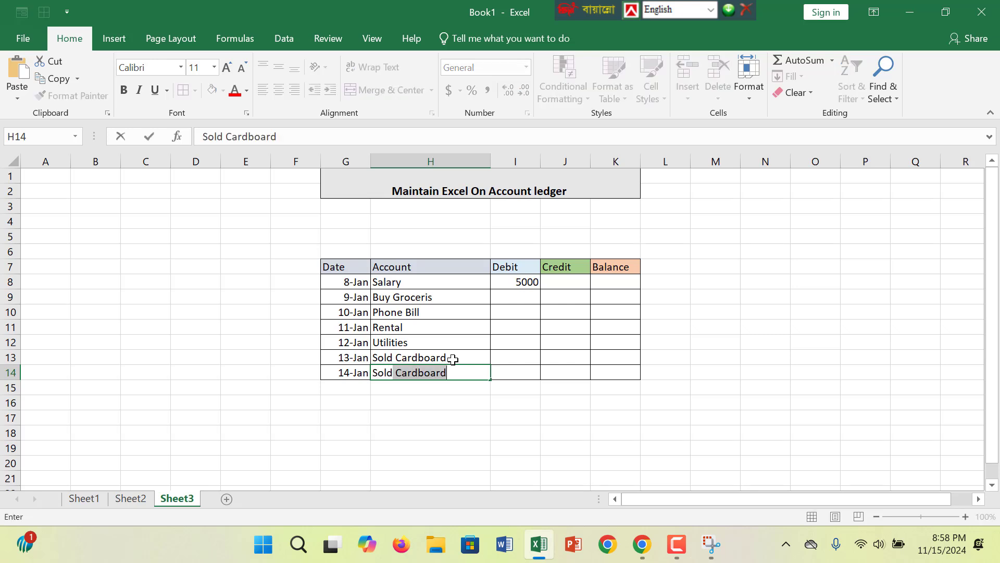
{"action": "type", "text": "old "}
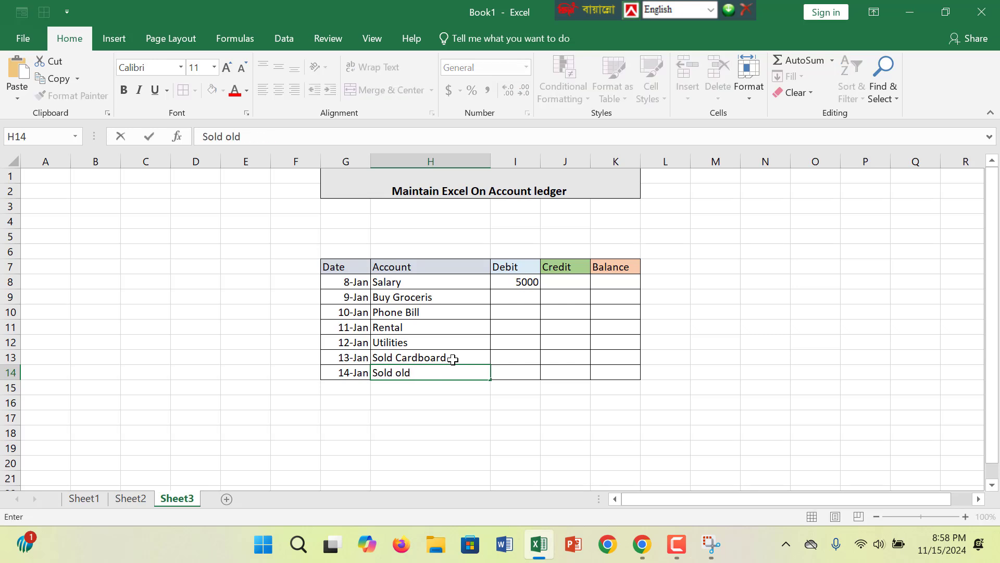
{"action": "type", "text": "newspaper"}
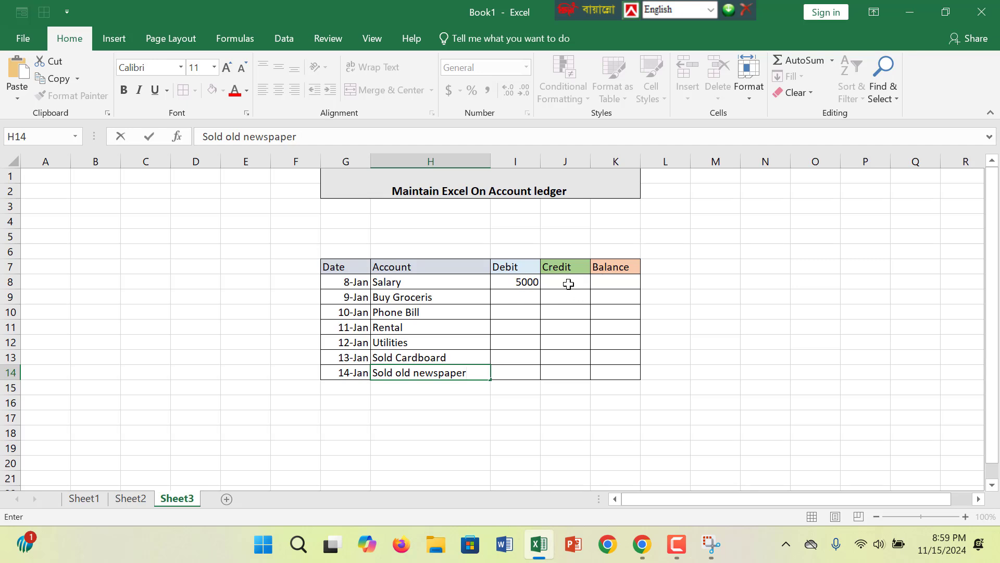
- Enter the formula =N(K7)+I7-J7 in the first Balance cell, K8
{"action": "left_click", "coordinate": [617, 280]}
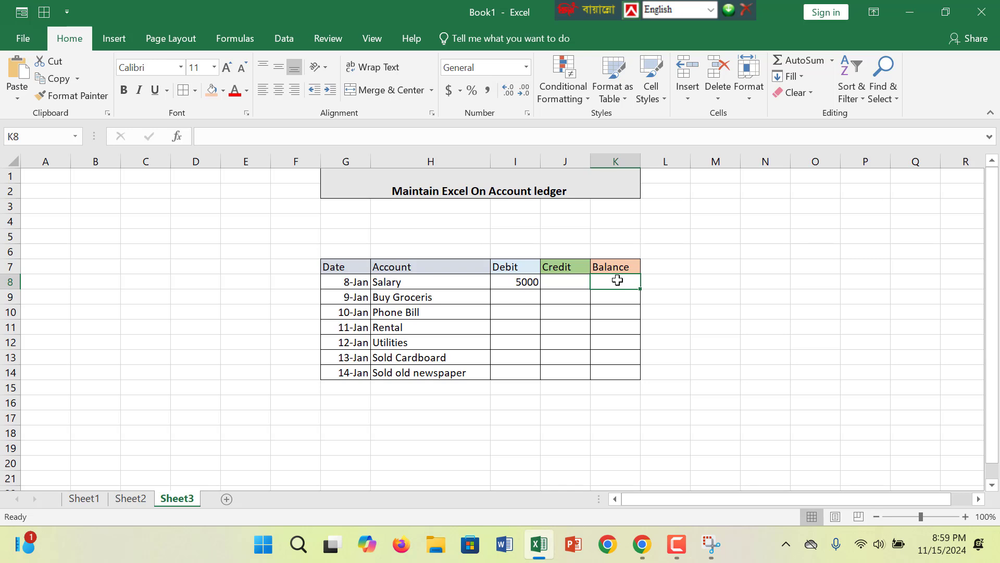
{"action": "type", "text": "="}
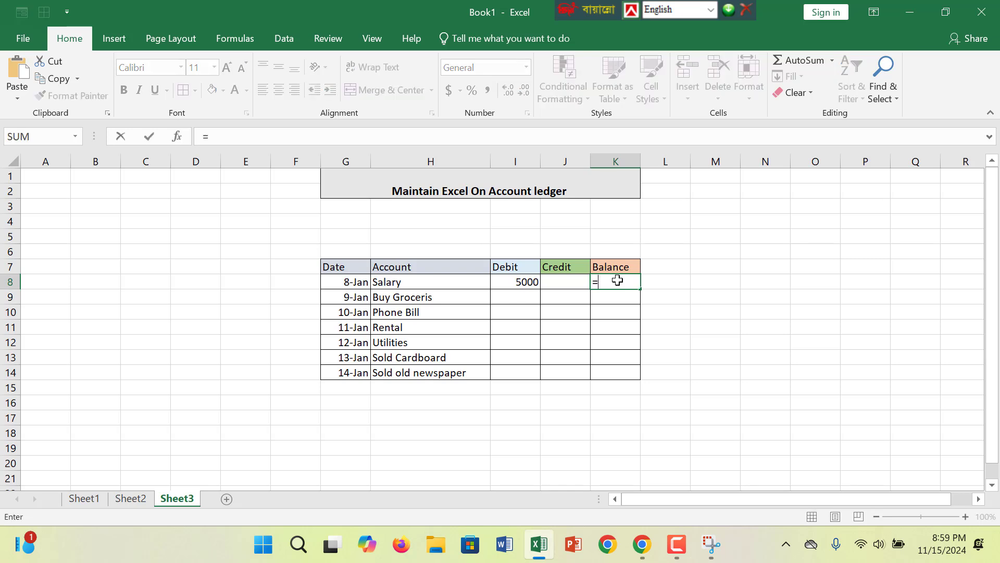
{"action": "type", "text": "N"}
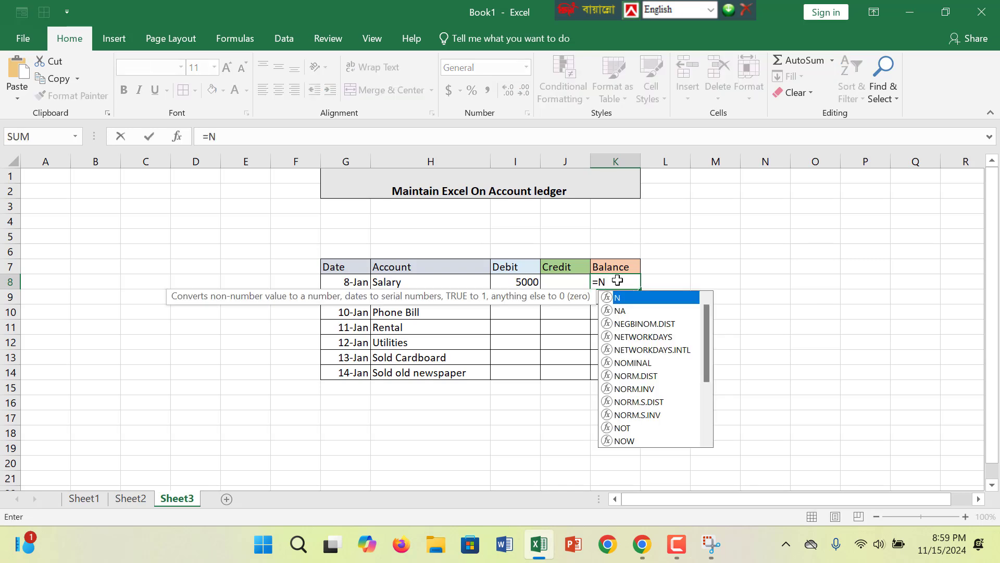
{"action": "type", "text": "("}
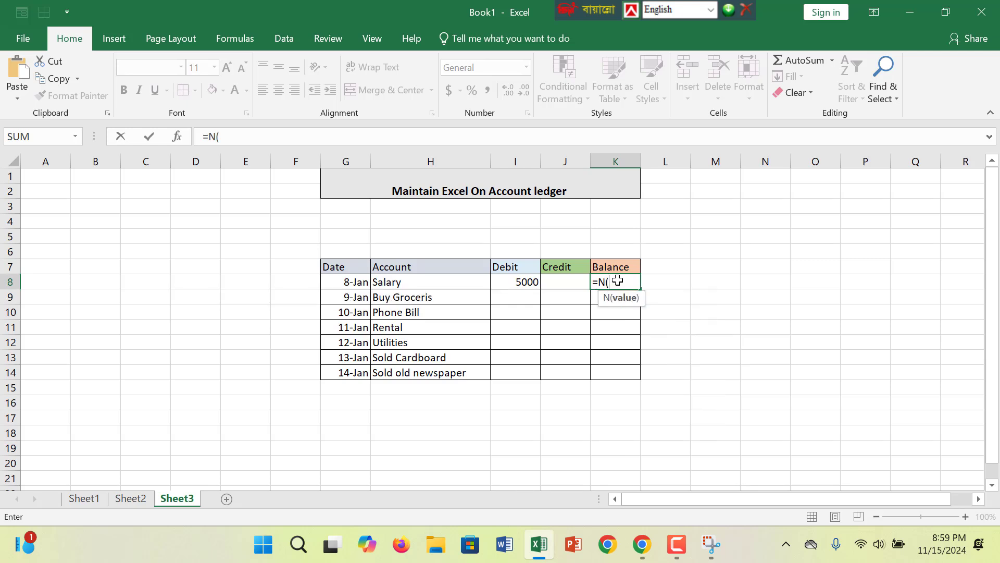
{"action": "left_click", "coordinate": [621, 264]}
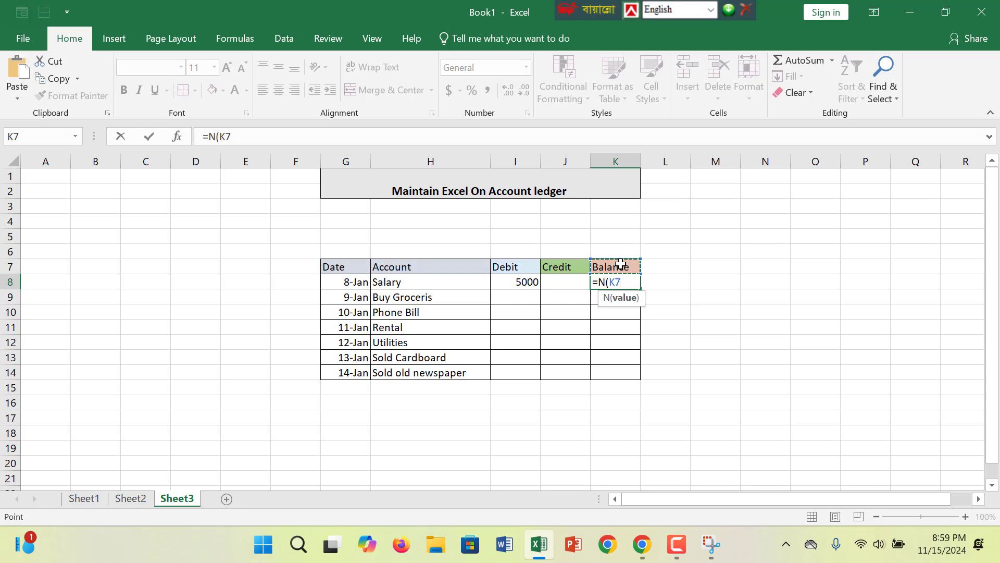
{"action": "type", "text": ")"}
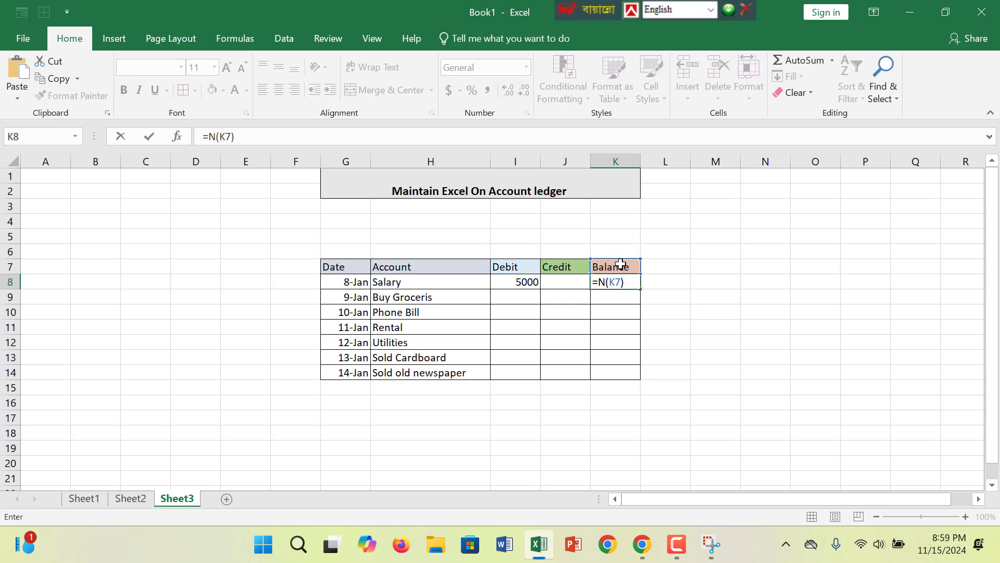
{"action": "type", "text": "+"}
{"action": "left_click", "coordinate": [510, 264]}
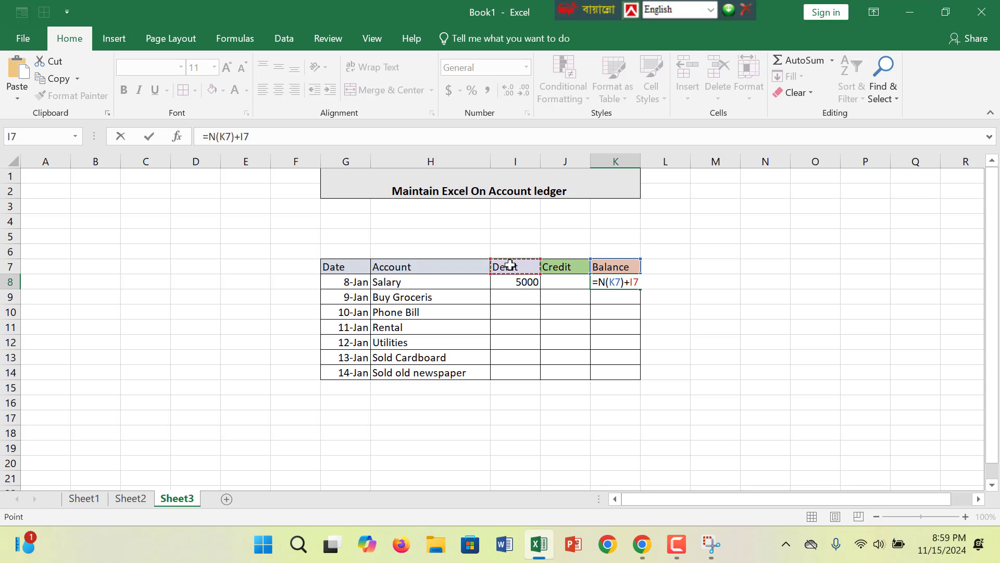
{"action": "type", "text": "-"}
{"action": "left_click", "coordinate": [569, 267]}
{"action": "key", "text": "Return"}
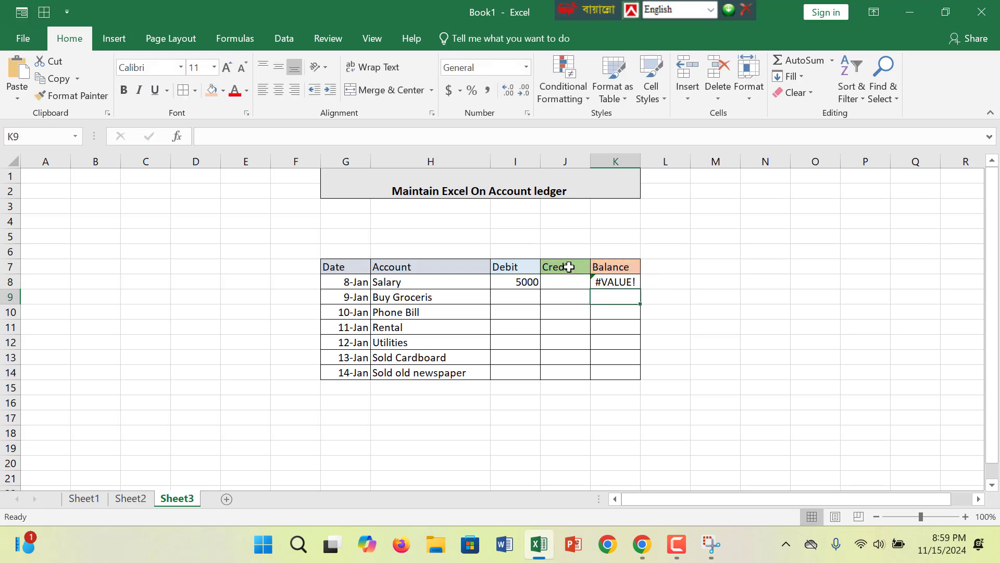
- Enter a Credit of 1000 for Buy Groceris in J9, and copy the blank cell J8 down through J14
{"action": "left_click", "coordinate": [610, 282]}
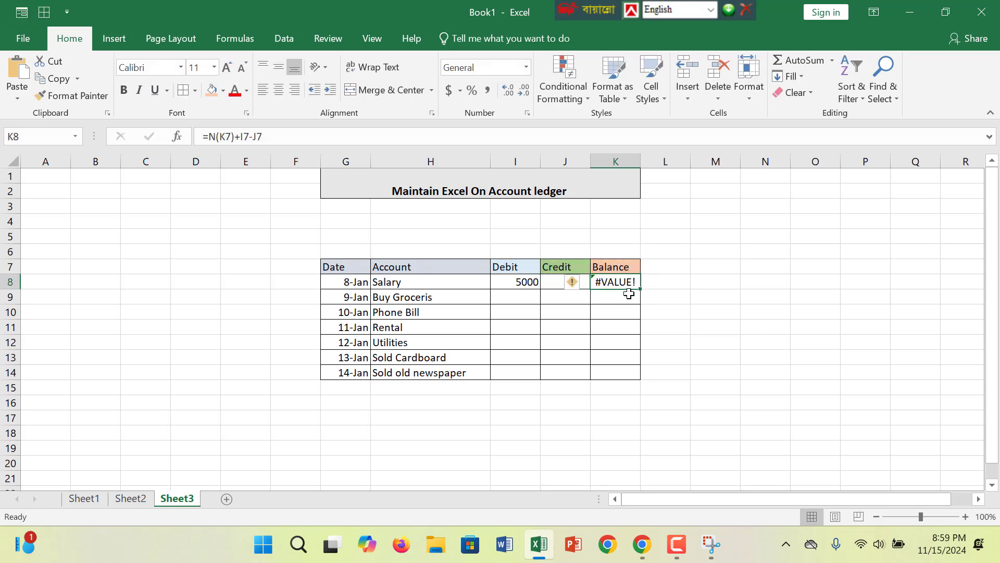
{"action": "double_click", "coordinate": [628, 284]}
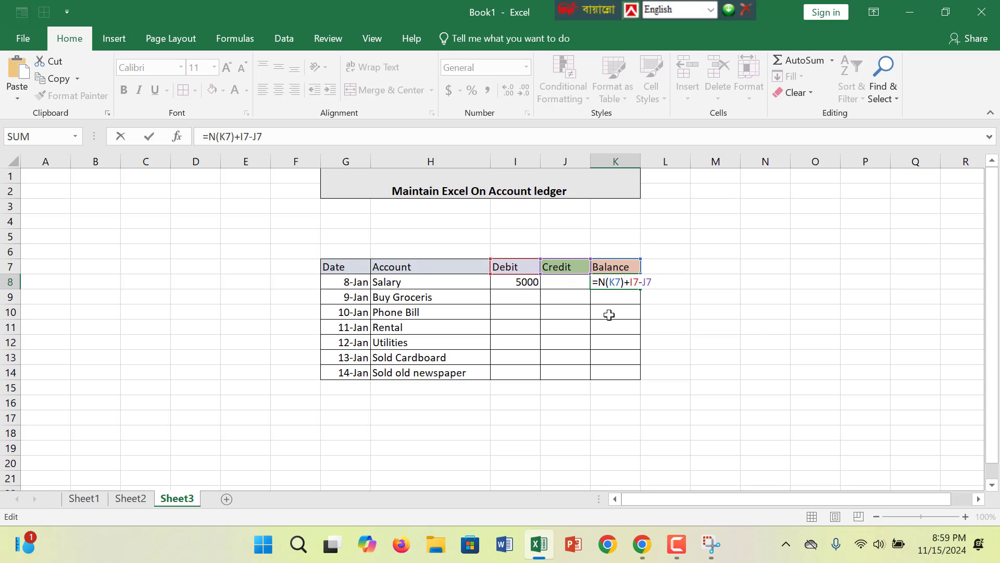
{"action": "left_click", "coordinate": [568, 296]}
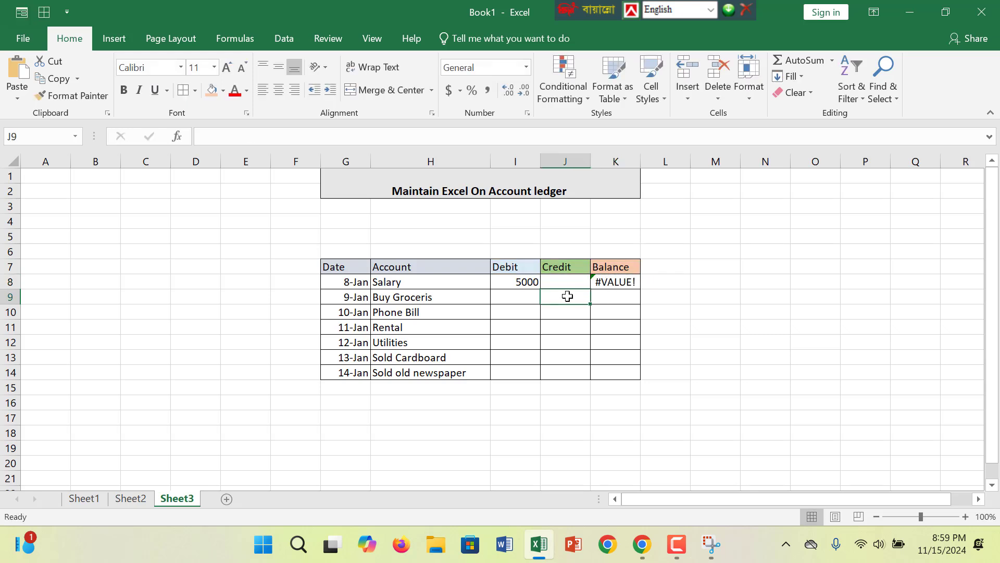
{"action": "type", "text": "1000"}
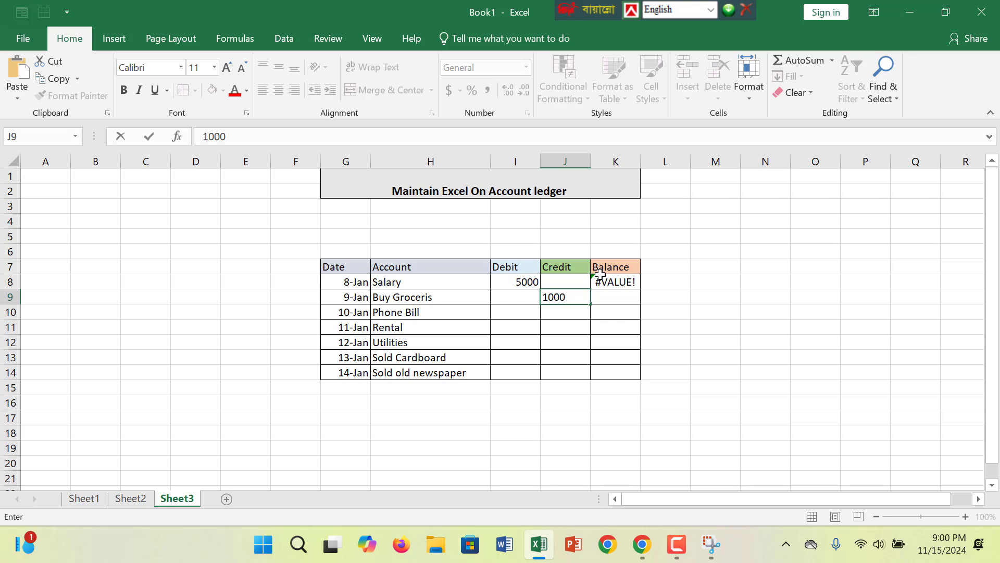
{"action": "left_click", "coordinate": [584, 348]}
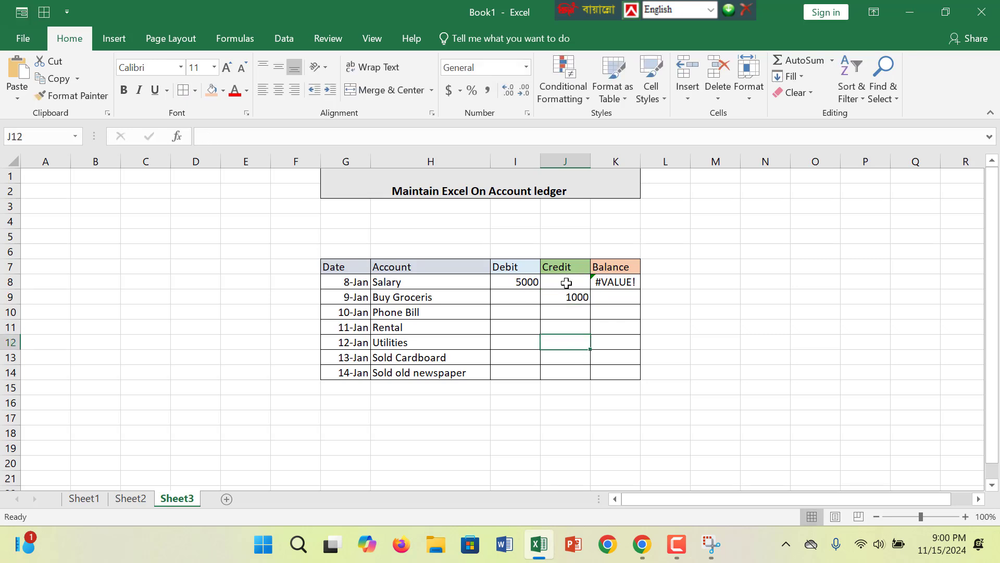
{"action": "left_click", "coordinate": [571, 283]}
{"action": "left_click_drag", "start_coordinate": [590, 288], "coordinate": [592, 374]}
- Enter Credit amounts of 1000 for Buy Groceris in J9 and 100 for Salary in J8
{"action": "left_click", "coordinate": [563, 297]}
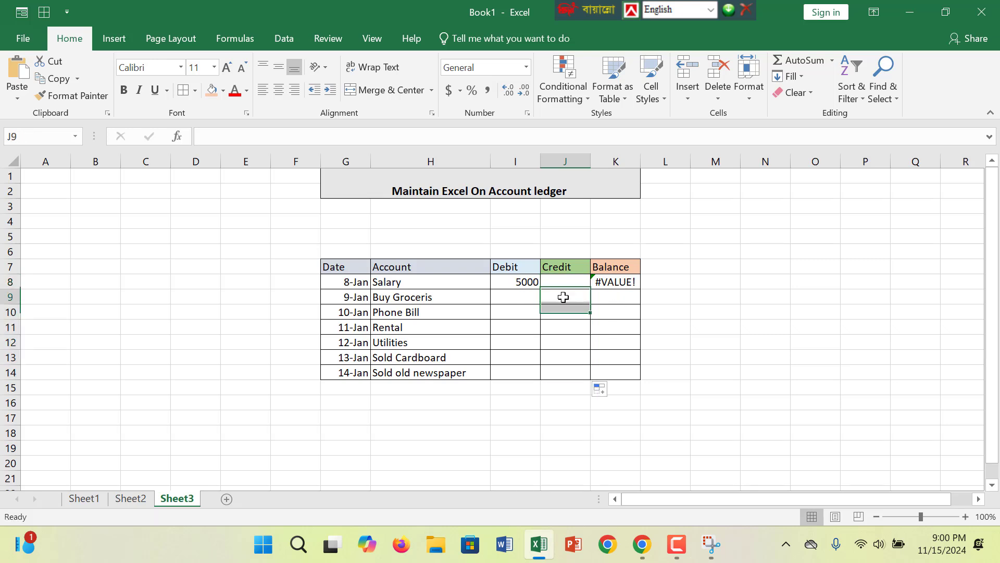
{"action": "type", "text": "1000"}
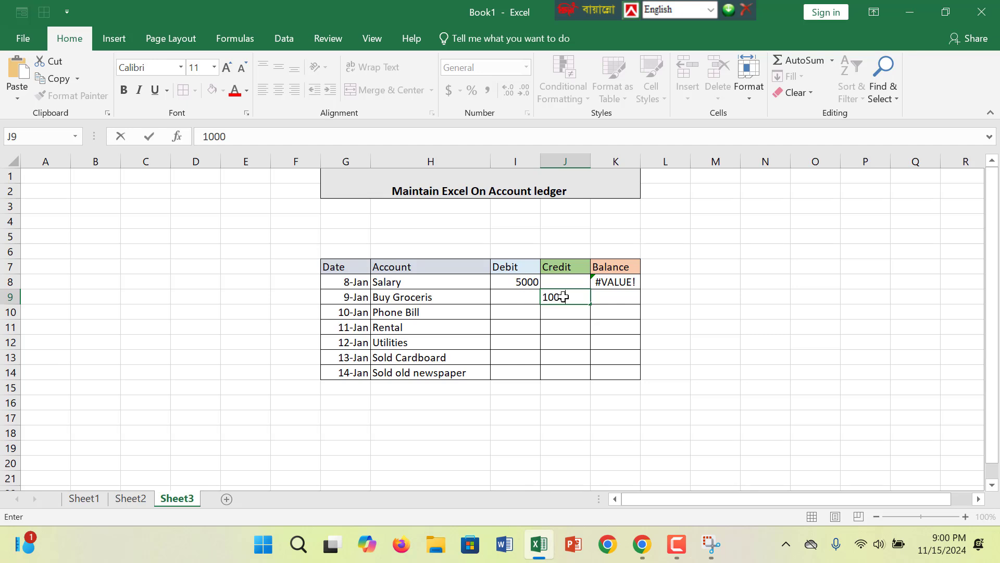
{"action": "left_click", "coordinate": [604, 327]}
{"action": "left_click", "coordinate": [569, 286]}
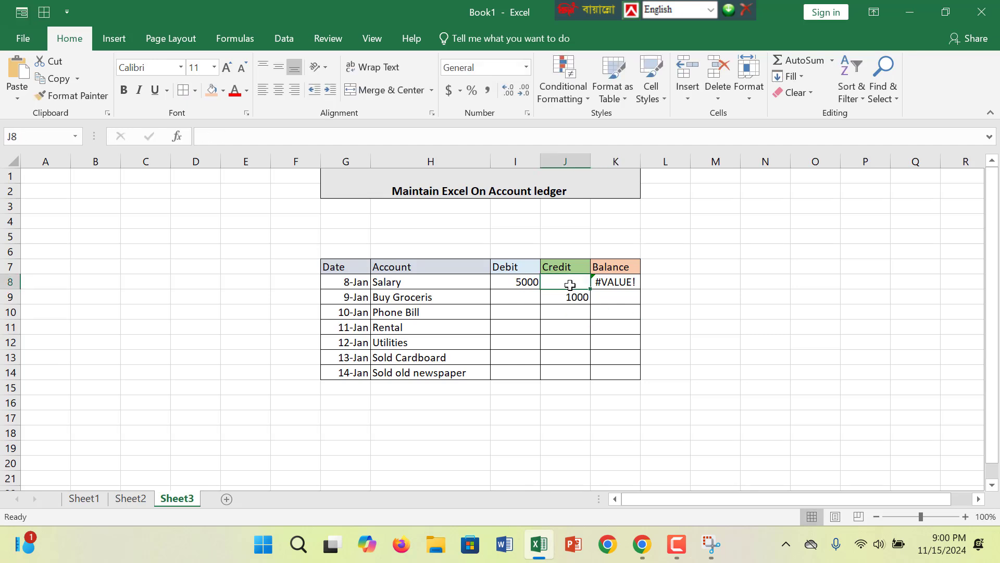
{"action": "scroll", "coordinate": [570, 284], "scroll_direction": "down", "scroll_amount": 1}
{"action": "type", "text": "100"}
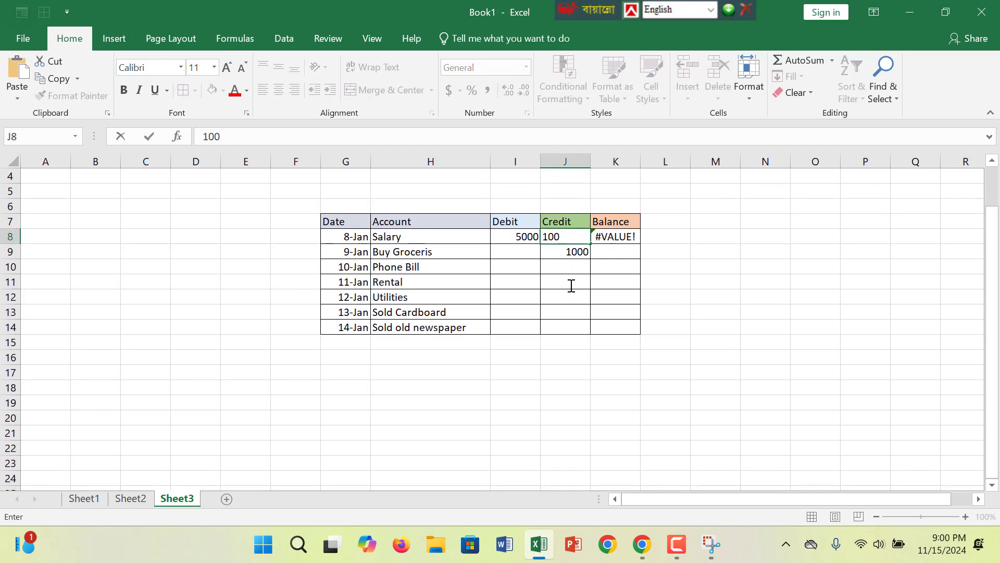
{"action": "left_click", "coordinate": [747, 267]}
- Try the Balance formula in K8 without the N function, as =K7+I7-J7
{"action": "left_click", "coordinate": [623, 239]}
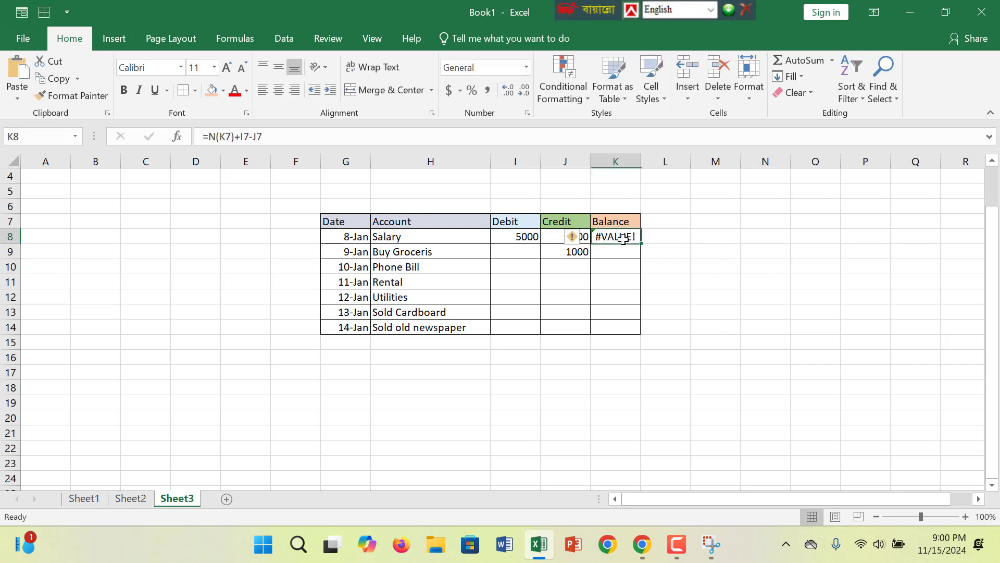
{"action": "double_click", "coordinate": [623, 239]}
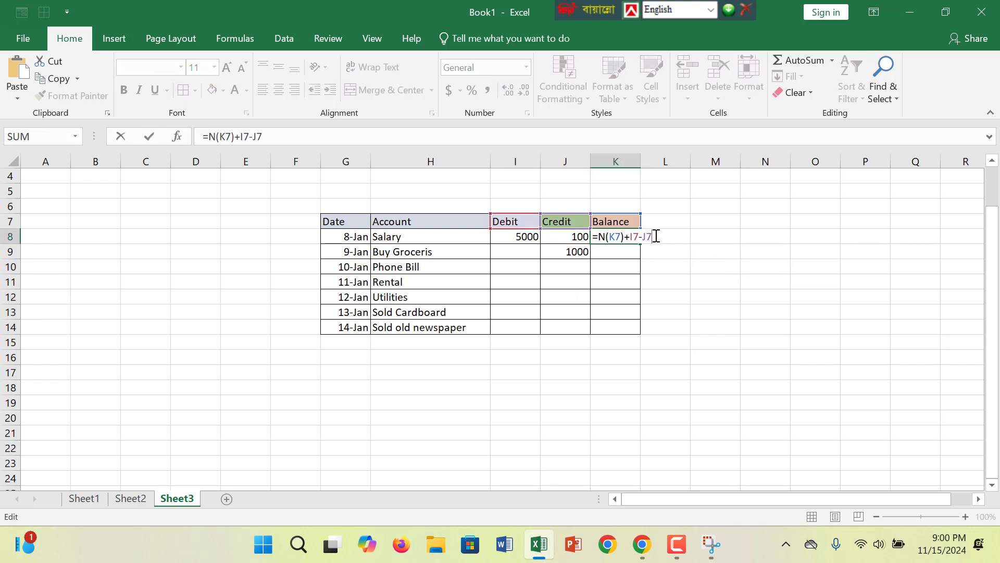
{"action": "key", "text": "Return"}
{"action": "left_click", "coordinate": [637, 235]}
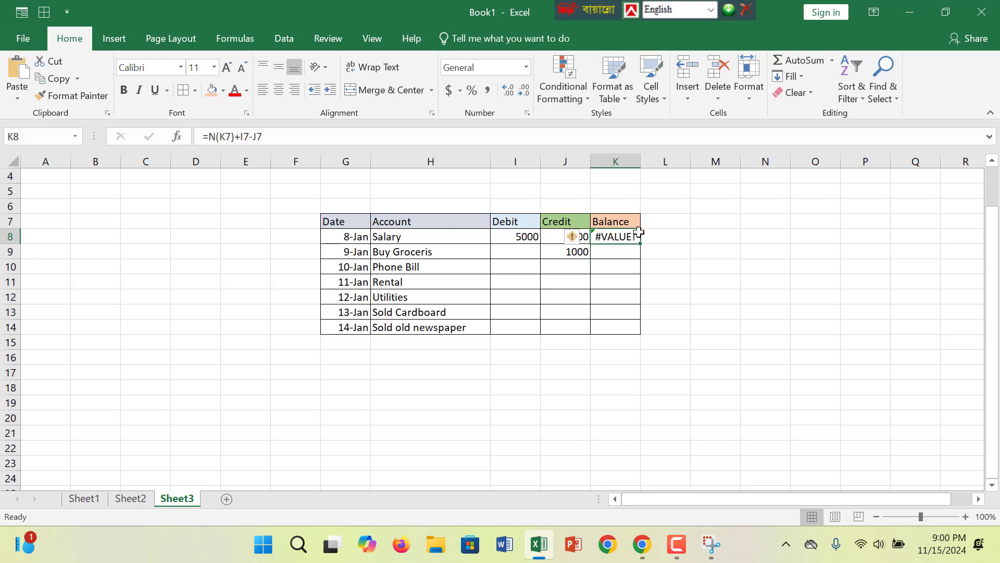
{"action": "double_click", "coordinate": [631, 235]}
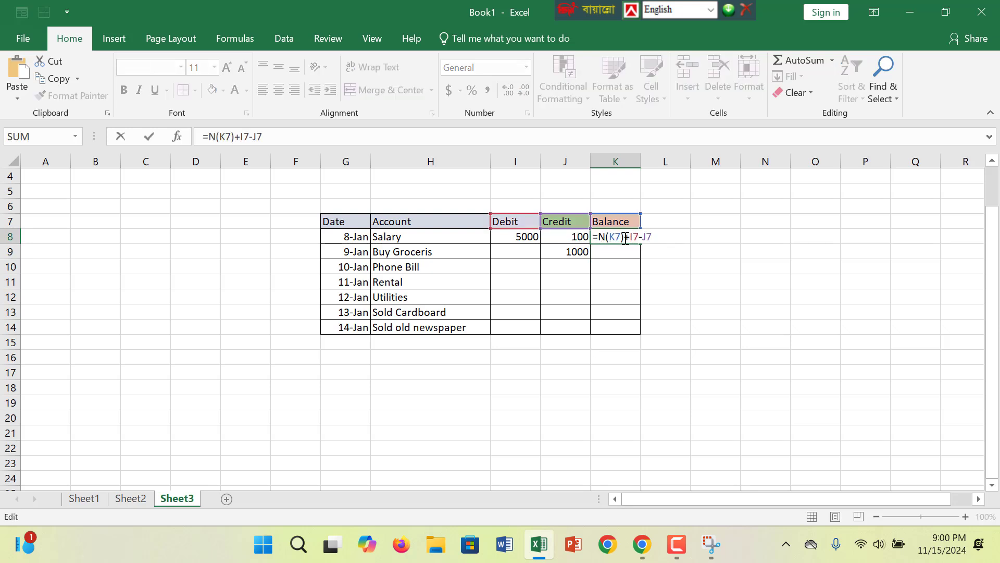
{"action": "key", "text": "BackSpace"}
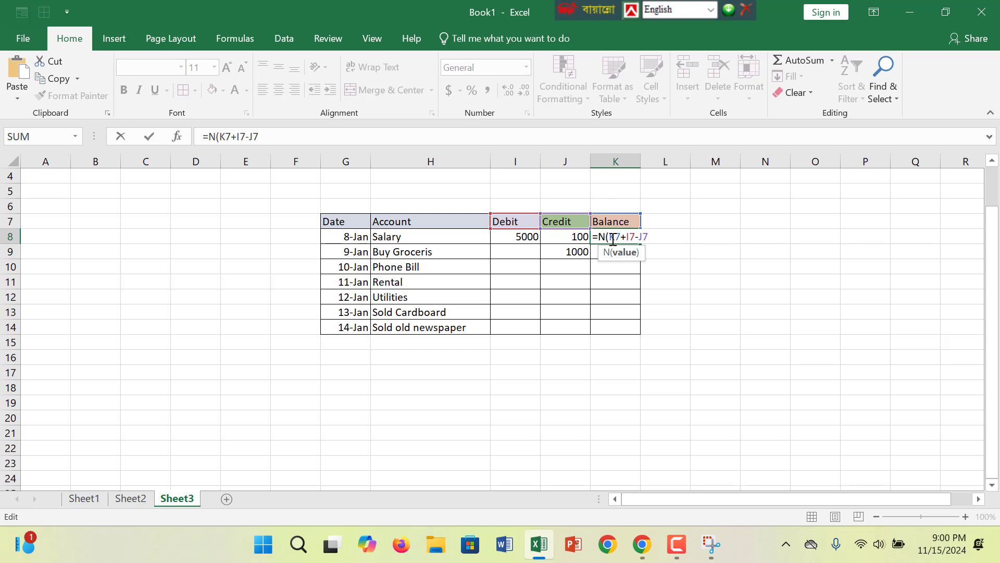
{"action": "key", "text": "BackSpace"}
{"action": "key", "text": "BackSpace"}
{"action": "key", "text": "Return"}
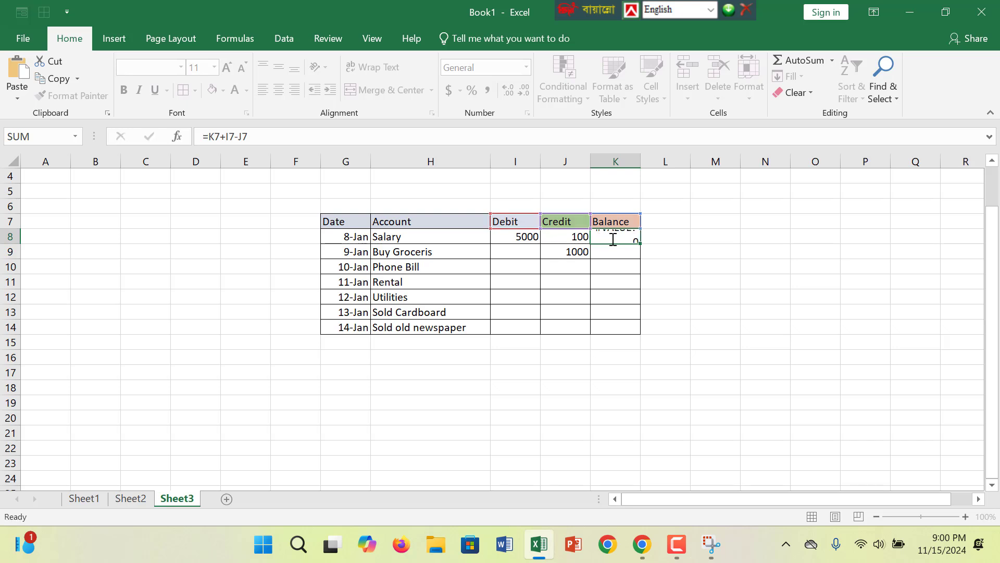
- Delete the entire formula from the first Balance cell, K8
{"action": "double_click", "coordinate": [613, 238]}
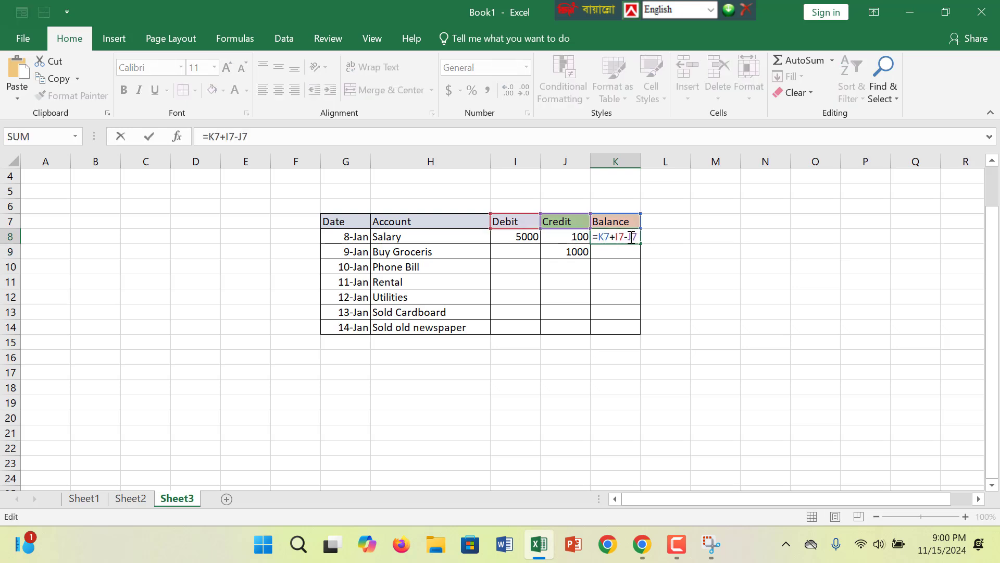
{"action": "left_click_drag", "start_coordinate": [631, 238], "coordinate": [595, 238]}
{"action": "key", "text": "BackSpace"}
{"action": "key", "text": "BackSpace"}
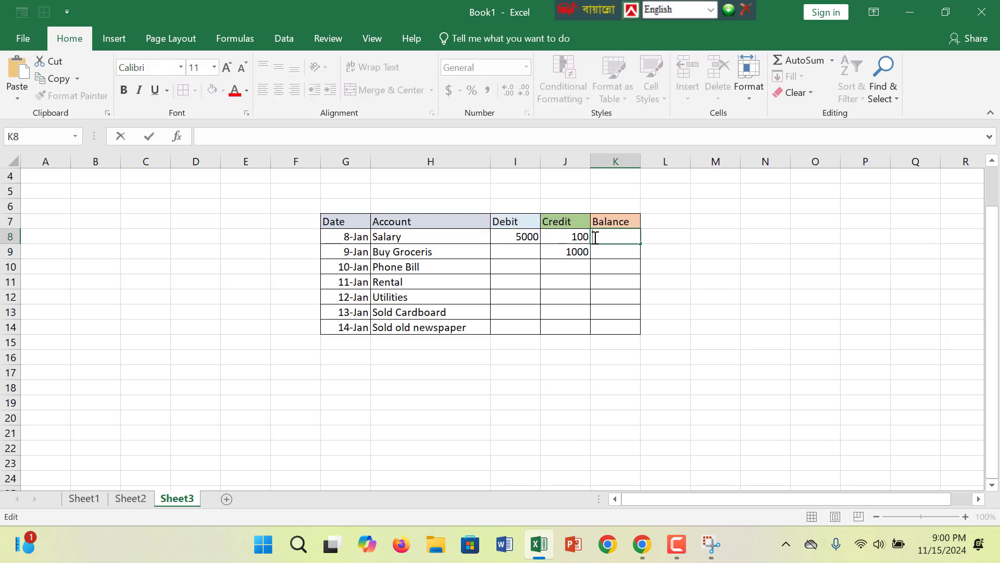
- Enter the running balance formula =N(K7)+I8-J8 in K8 for the Salary row
{"action": "type", "text": "="}
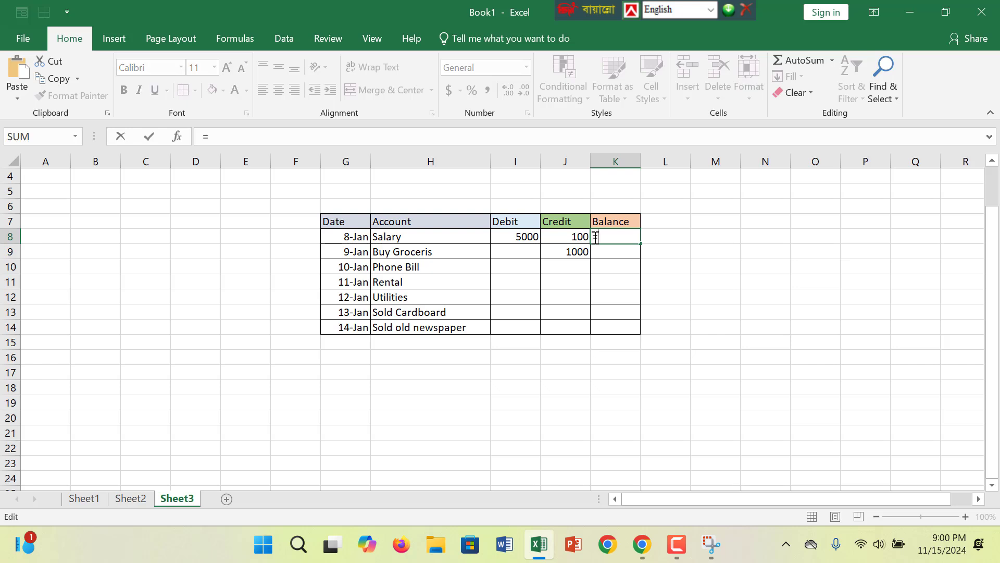
{"action": "left_click", "coordinate": [524, 236]}
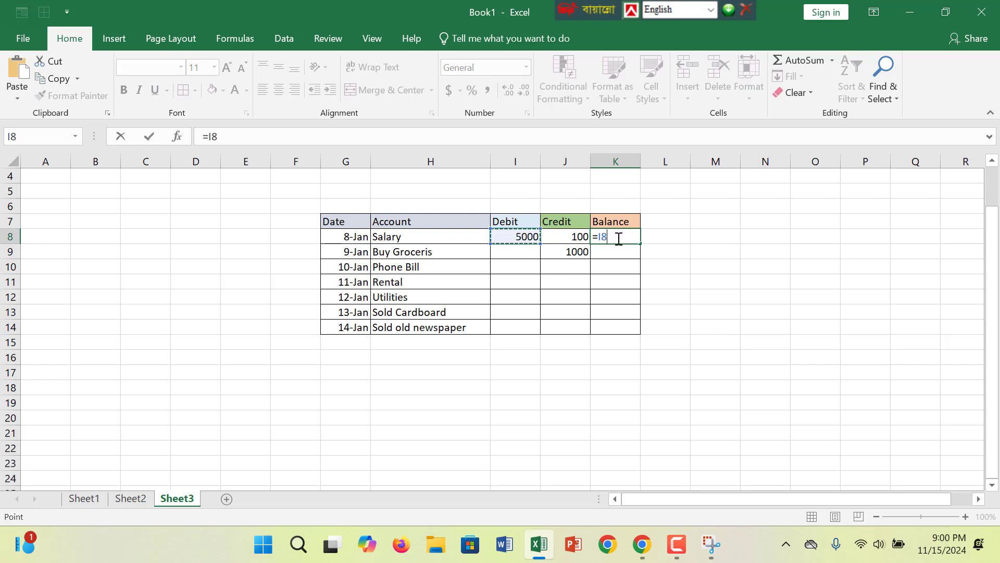
{"action": "key", "text": "BackSpace"}
{"action": "key", "text": "BackSpace"}
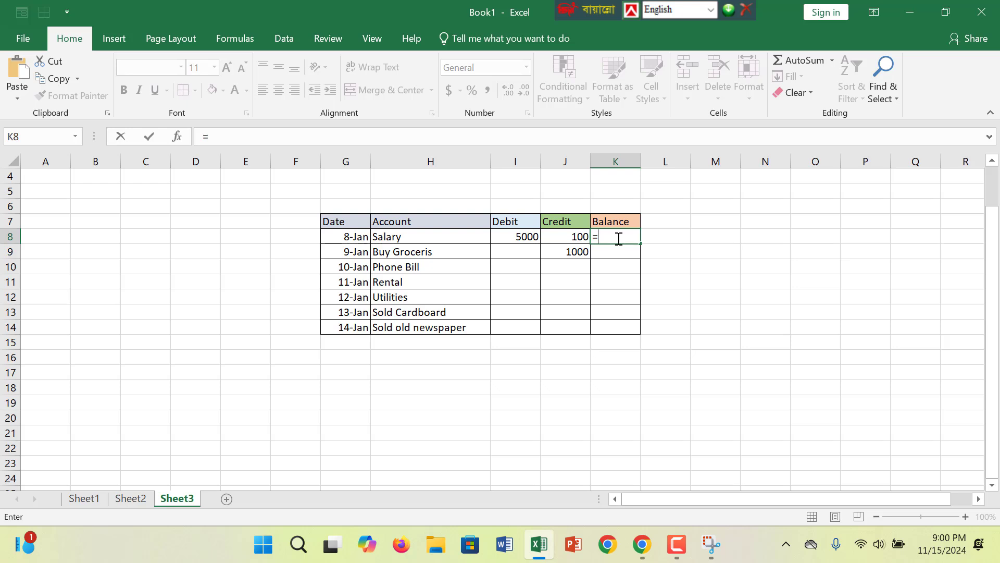
{"action": "type", "text": "N"}
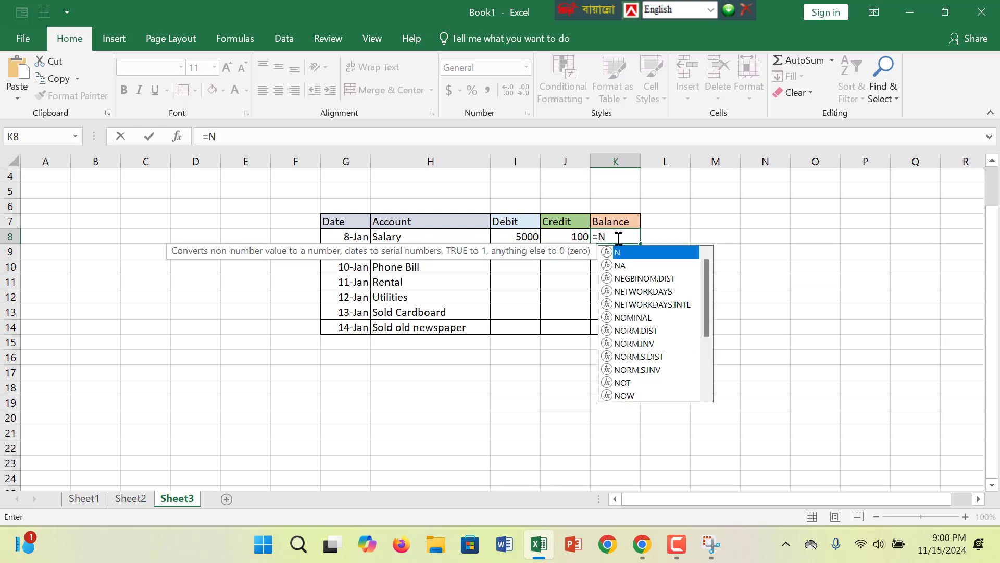
{"action": "type", "text": "("}
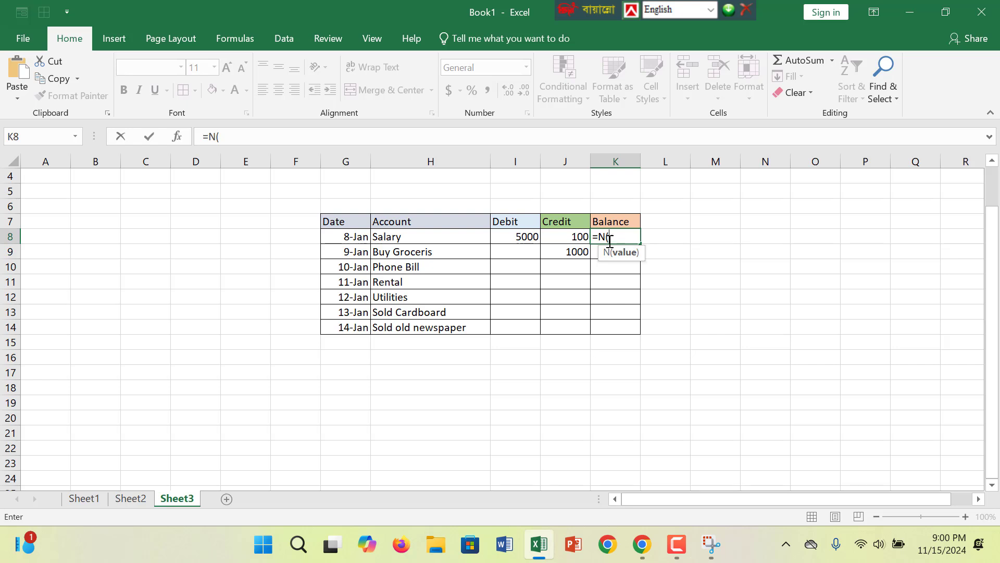
{"action": "left_click", "coordinate": [609, 222]}
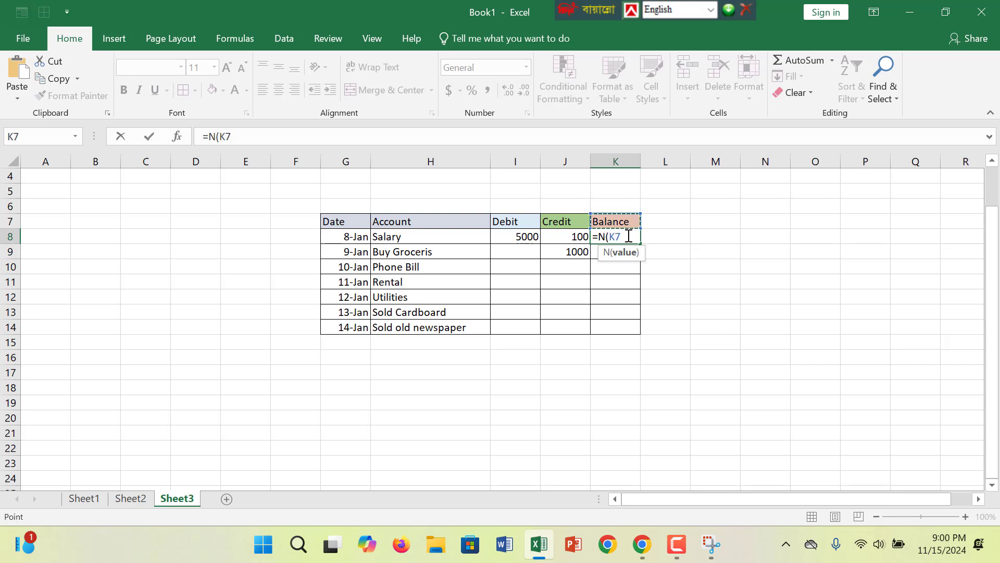
{"action": "left_click", "coordinate": [628, 236]}
{"action": "type", "text": ")"}
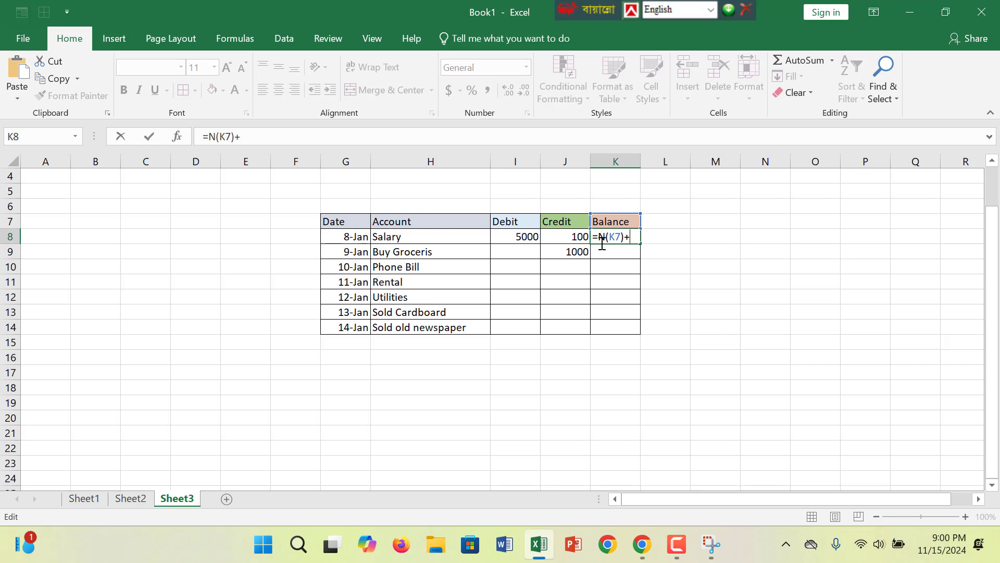
{"action": "type", "text": "+"}
{"action": "left_click", "coordinate": [528, 237]}
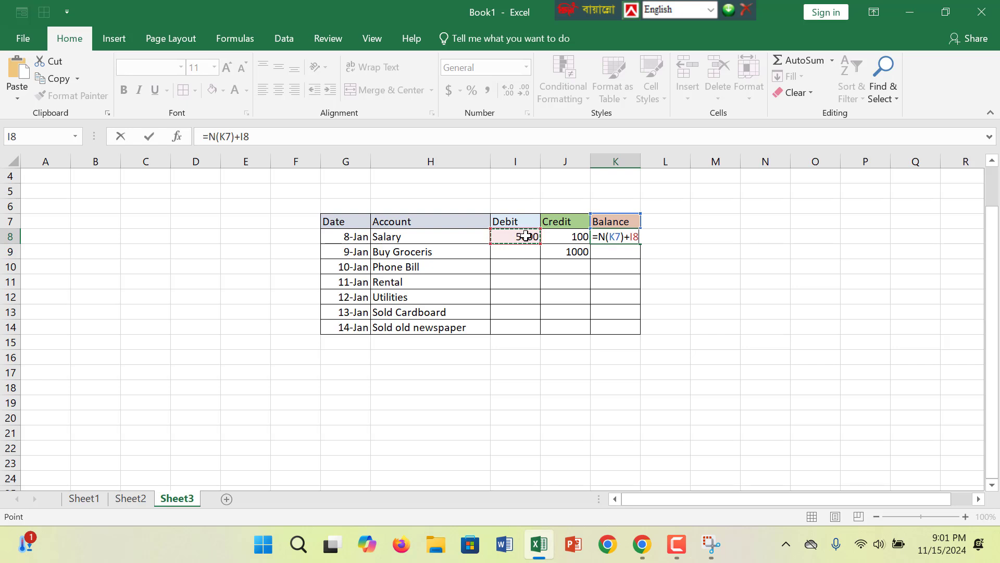
{"action": "type", "text": "-"}
{"action": "left_click", "coordinate": [565, 237]}
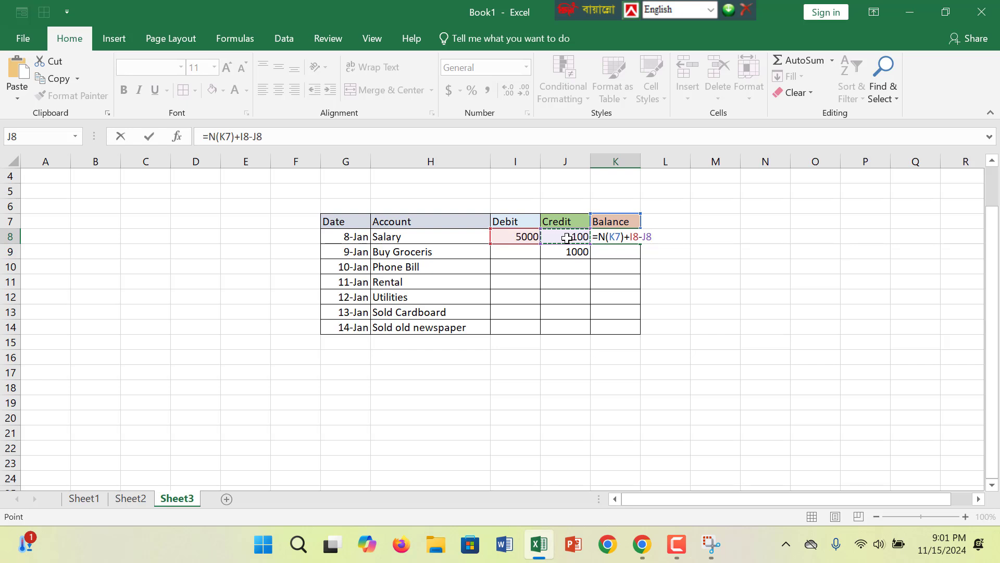
{"action": "key", "text": "Return"}
- Fill the Balance formula from K8 down through K14 and check the copied formula in K9
{"action": "left_click", "coordinate": [624, 237]}
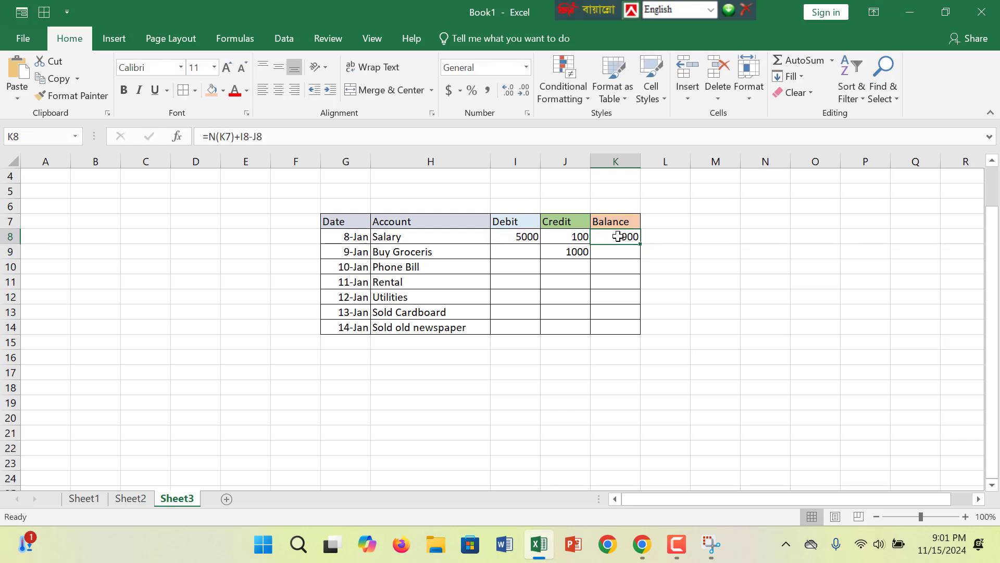
{"action": "left_click_drag", "start_coordinate": [641, 243], "coordinate": [634, 328]}
{"action": "left_click", "coordinate": [572, 253]}
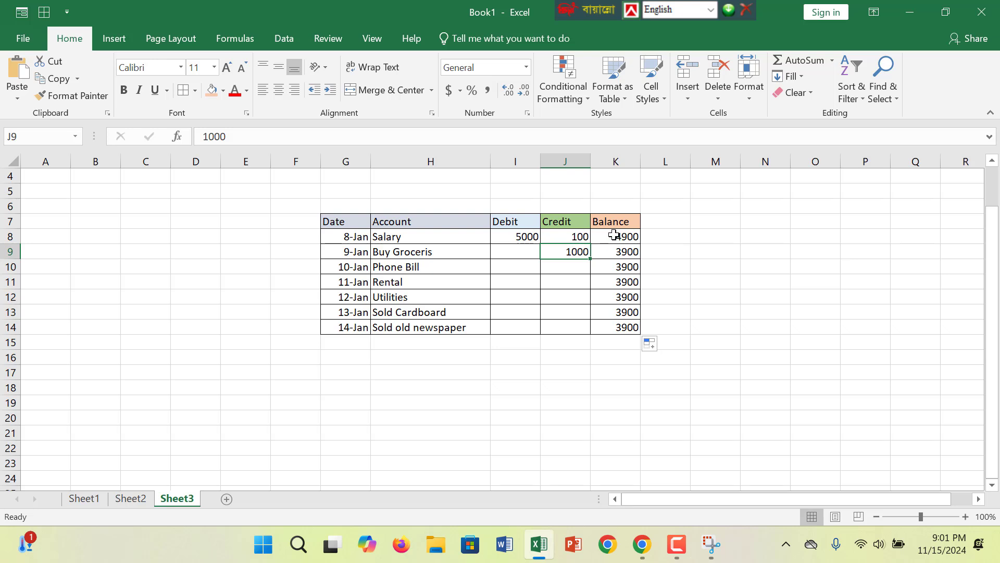
{"action": "left_click", "coordinate": [615, 253]}
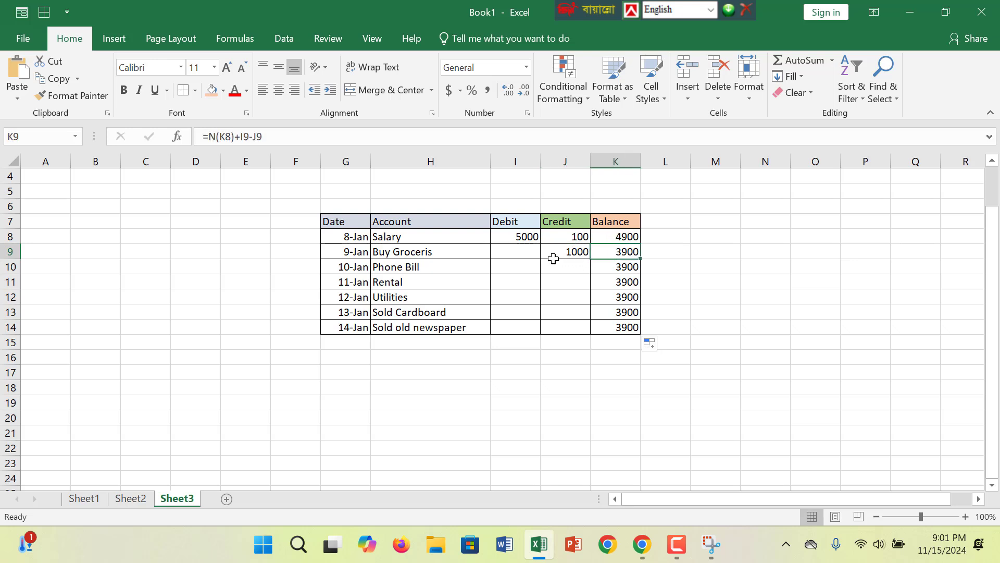
{"action": "left_click", "coordinate": [571, 254]}
- Enter a Debit of 4520 for Buy Groceris in I9
{"action": "left_click", "coordinate": [515, 251]}
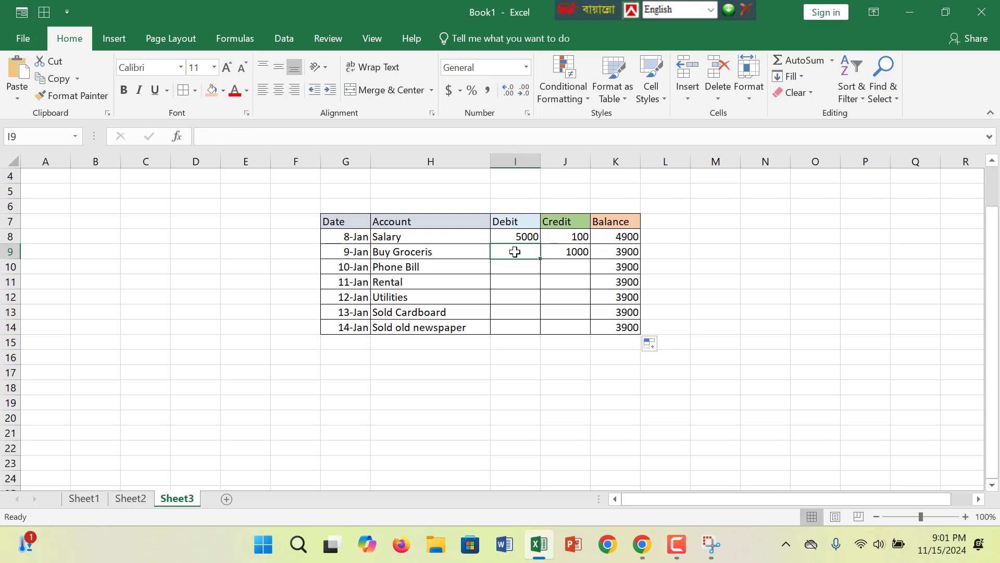
{"action": "type", "text": "4520"}
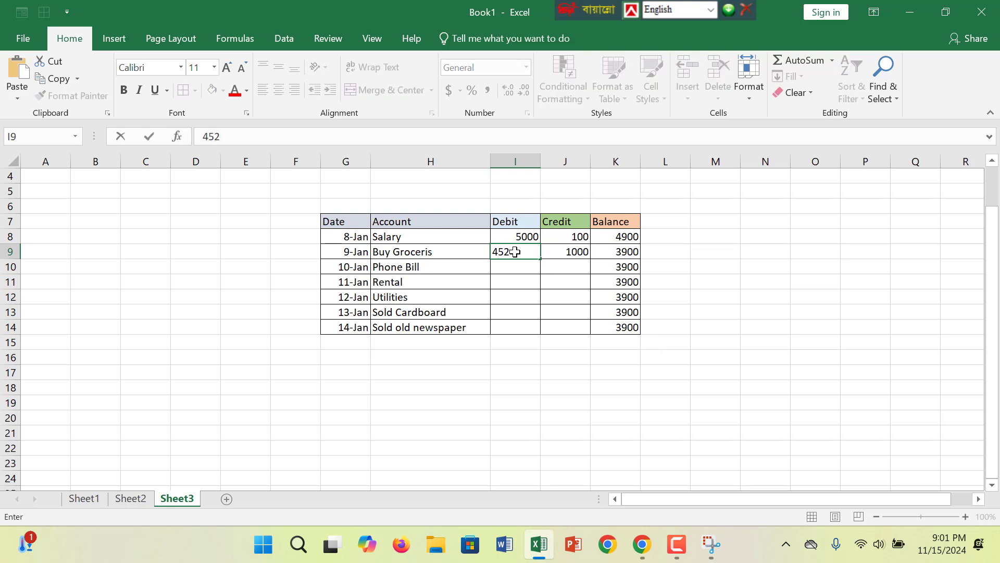
{"action": "left_click", "coordinate": [549, 310]}
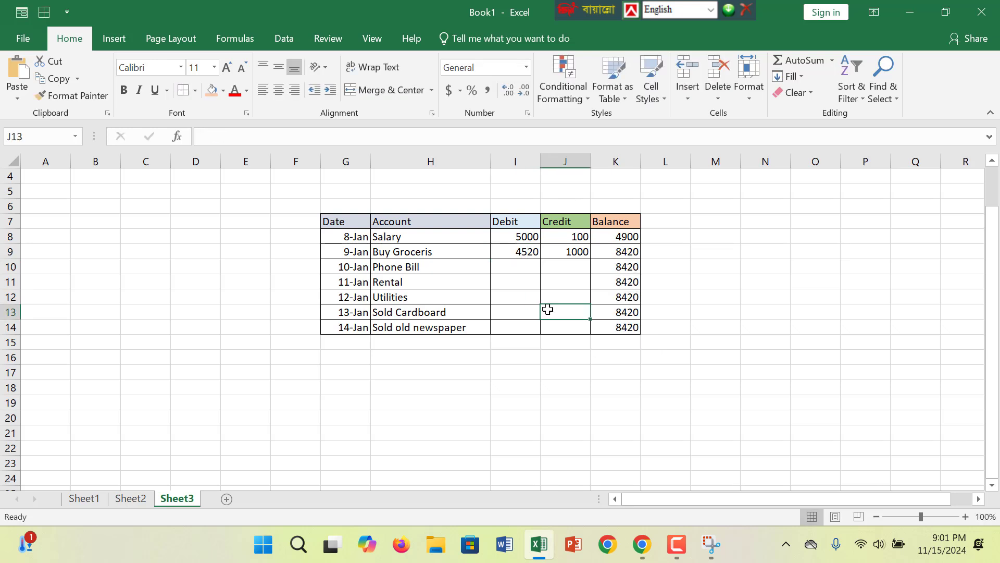
- Copy the Debit amount from I9 down through I14 and check the Balance formulas in K12 and K11
{"action": "left_click", "coordinate": [530, 263]}
{"action": "left_click", "coordinate": [525, 250]}
{"action": "left_click_drag", "start_coordinate": [539, 256], "coordinate": [542, 327]}
{"action": "left_click", "coordinate": [592, 290]}
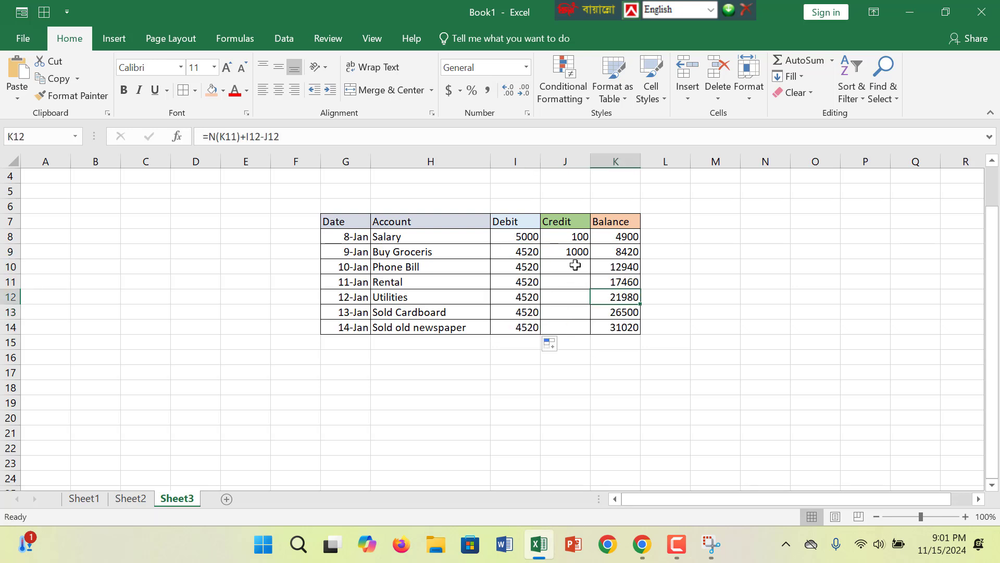
{"action": "left_click", "coordinate": [526, 268]}
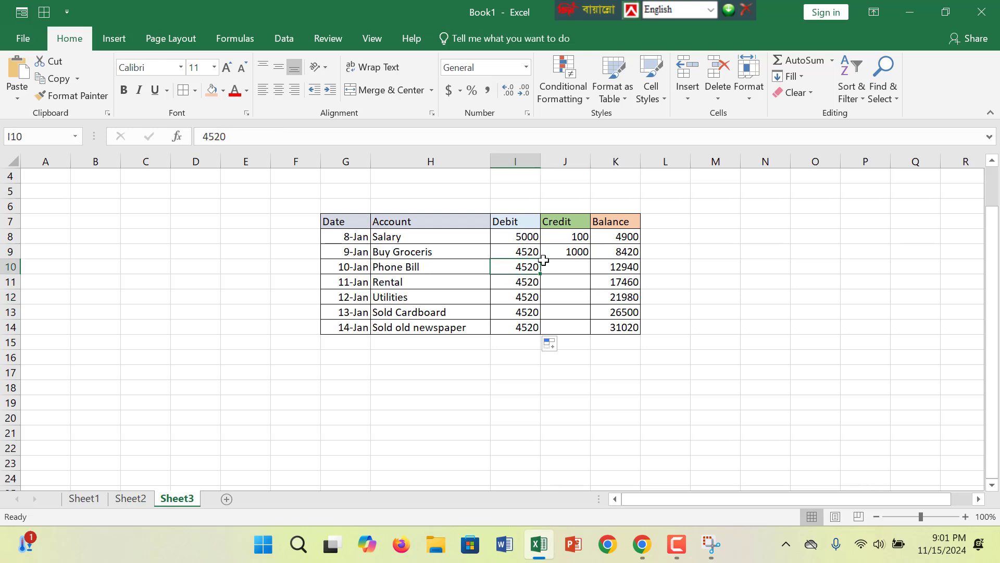
{"action": "left_click", "coordinate": [612, 283]}
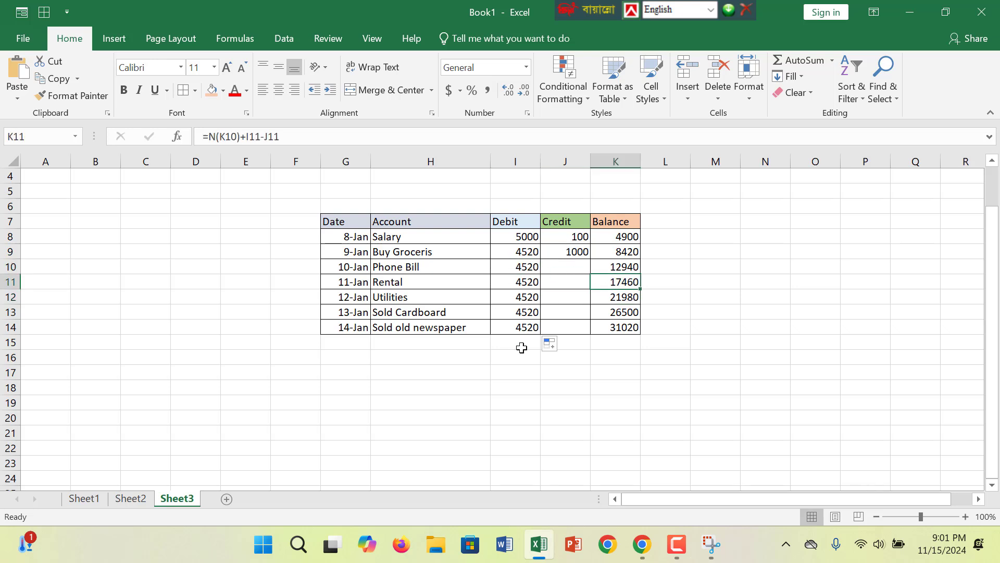
- Copy the Credit amount of 1000 from J9 down through J14 for the remaining accounts
{"action": "left_click", "coordinate": [452, 254]}
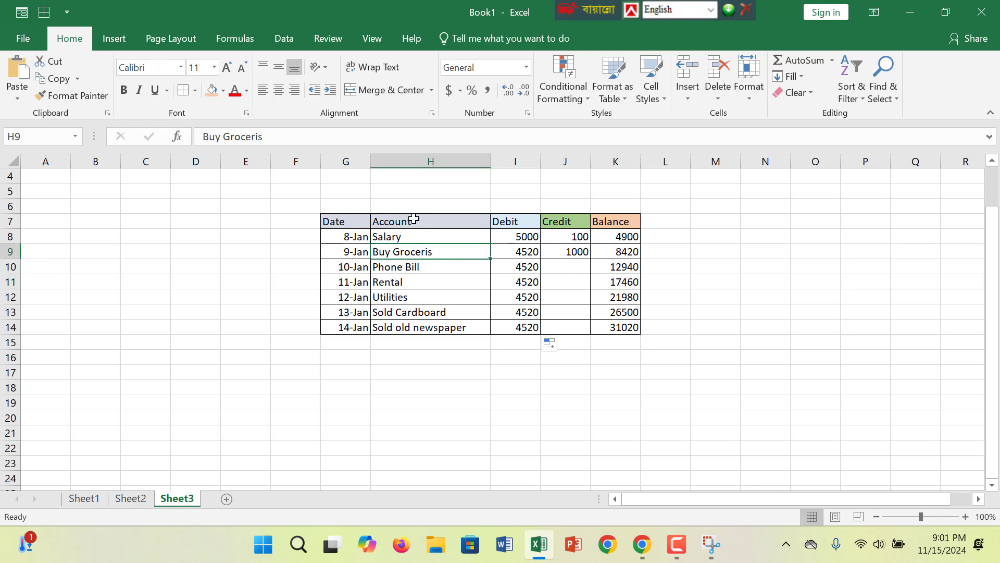
{"action": "left_click_drag", "start_coordinate": [997, 285], "coordinate": [997, 216]}
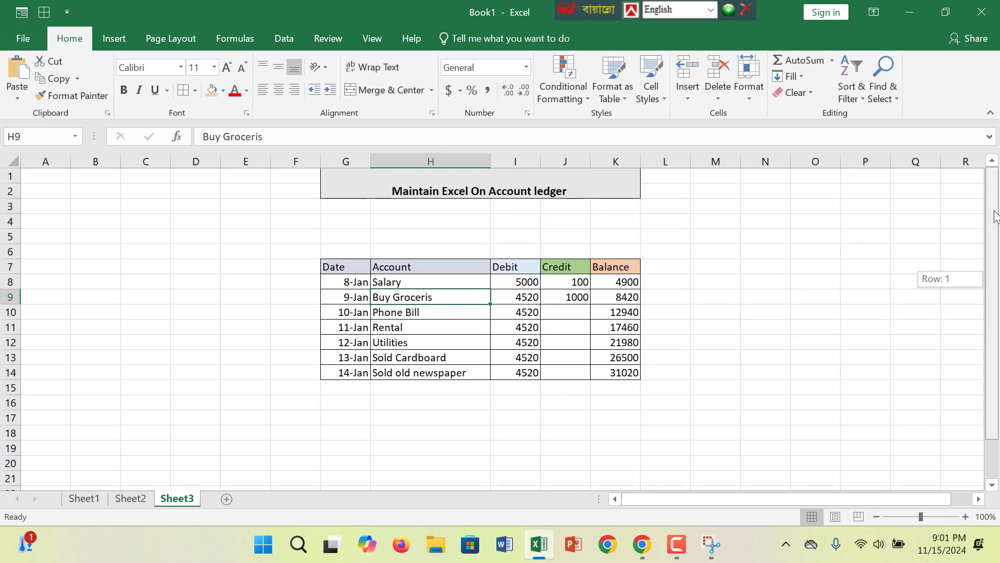
{"action": "left_click", "coordinate": [602, 281]}
{"action": "left_click", "coordinate": [569, 293]}
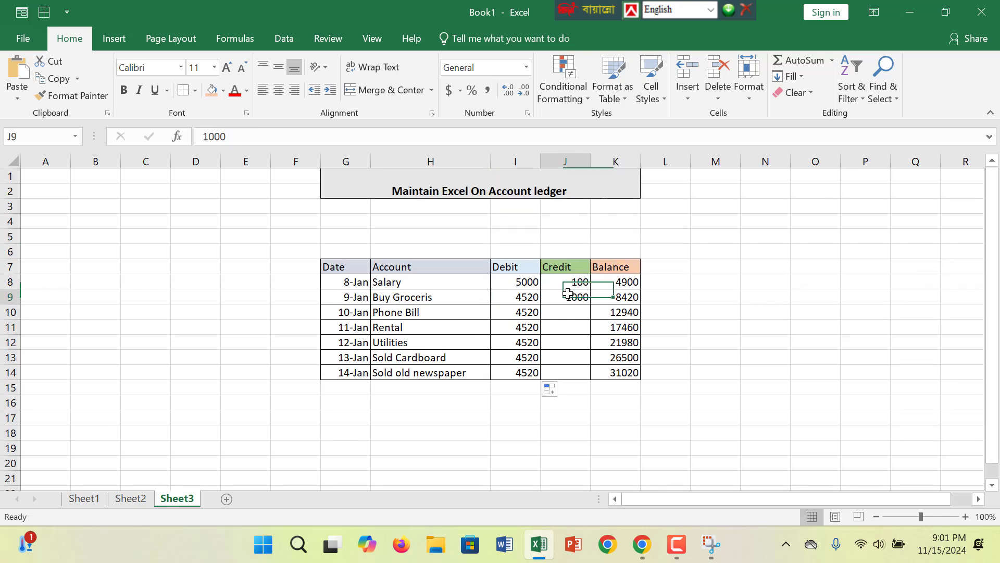
{"action": "left_click", "coordinate": [585, 283]}
{"action": "left_click", "coordinate": [588, 300]}
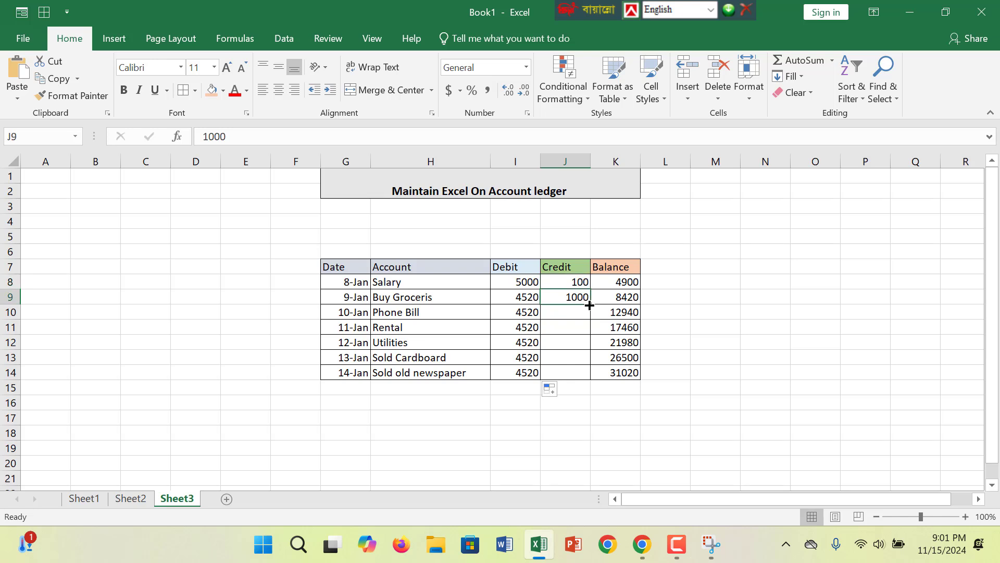
{"action": "left_click_drag", "start_coordinate": [589, 304], "coordinate": [594, 383]}
{"action": "left_click", "coordinate": [665, 388]}
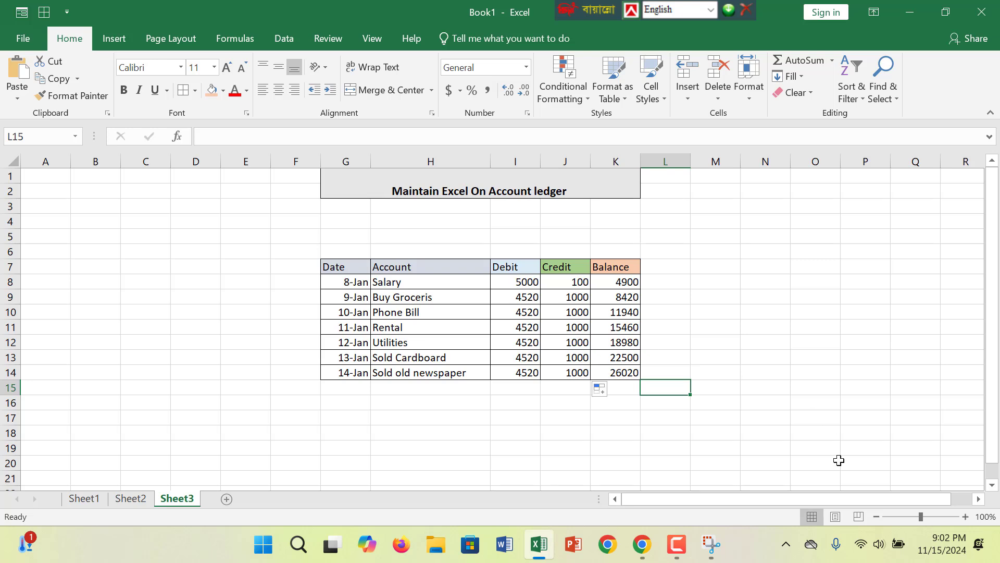
{"action": "left_click", "coordinate": [677, 556]}
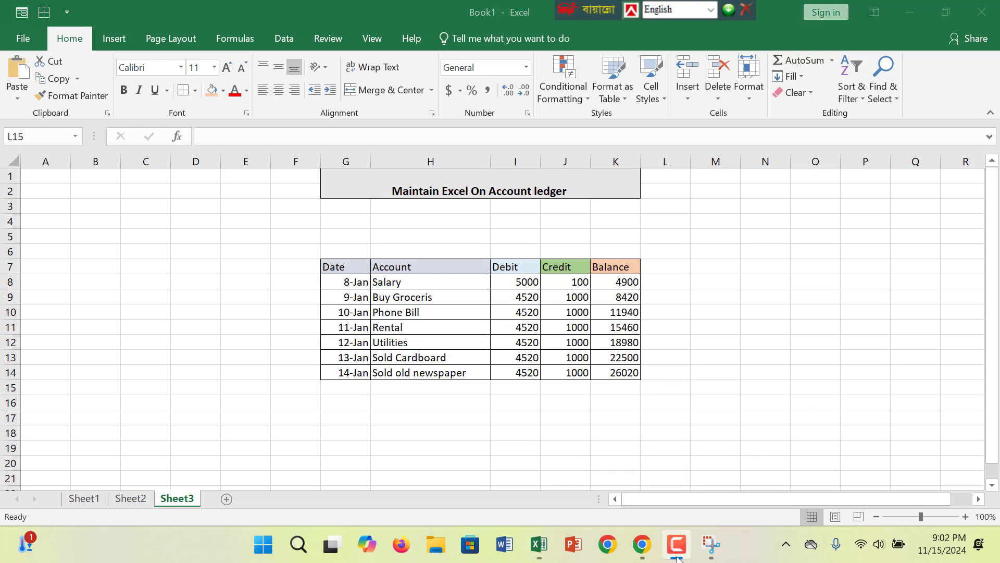
{"action": "left_click", "coordinate": [537, 346]}
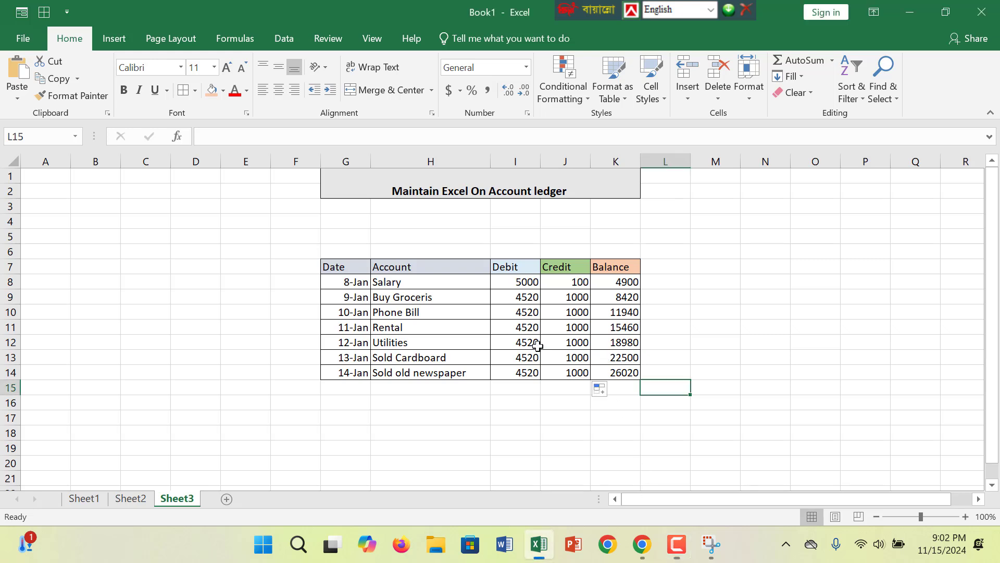
{"action": "left_click", "coordinate": [563, 357]}
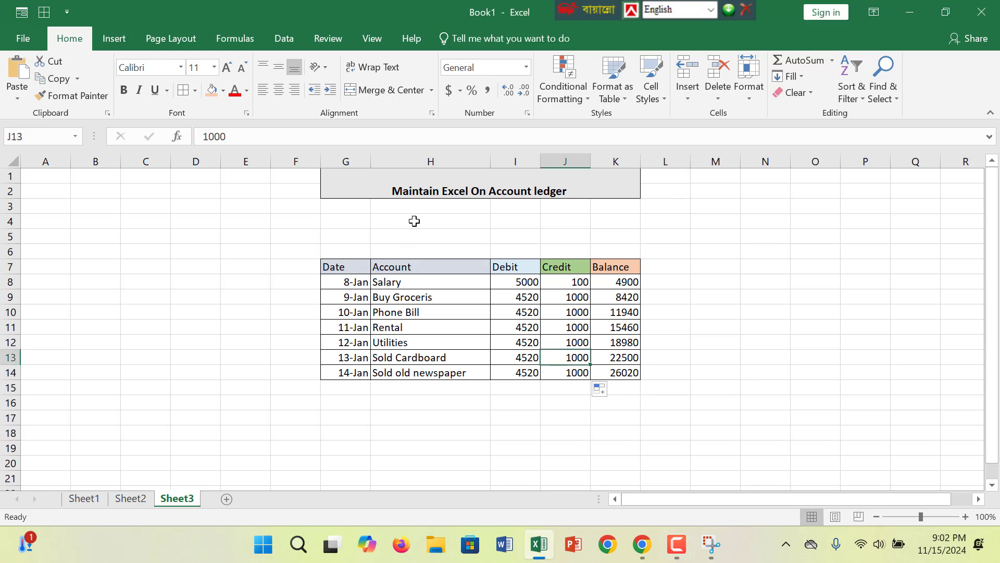